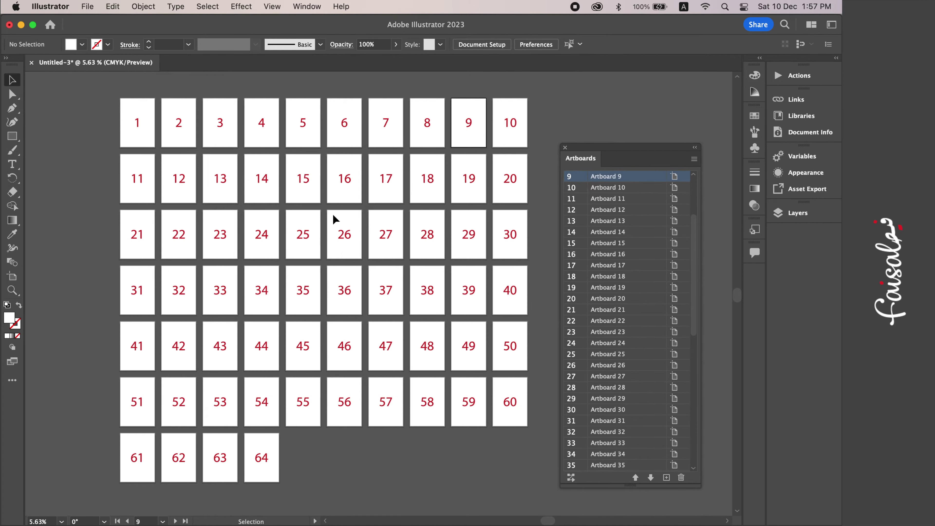
Step: Make Artboard 1 active and look through the artboard list to check the artboards' order
{"action": "left_click_drag", "start_coordinate": [699, 257], "coordinate": [695, 184]}
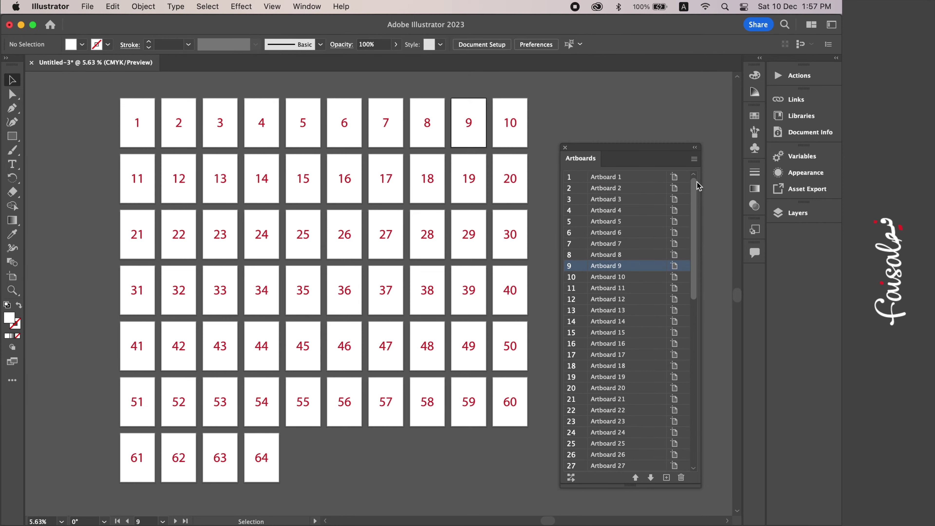
{"action": "left_click", "coordinate": [648, 184]}
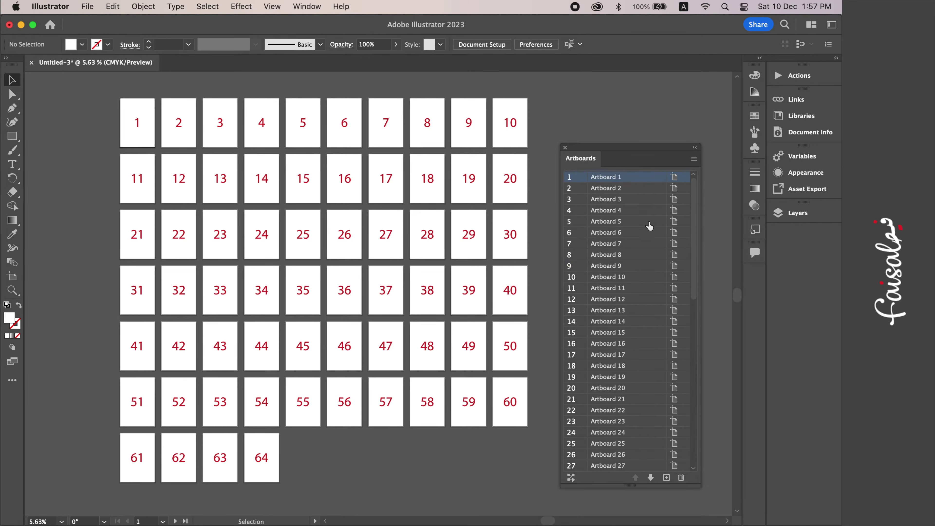
{"action": "scroll", "coordinate": [650, 225], "scroll_direction": "down", "scroll_amount": 12}
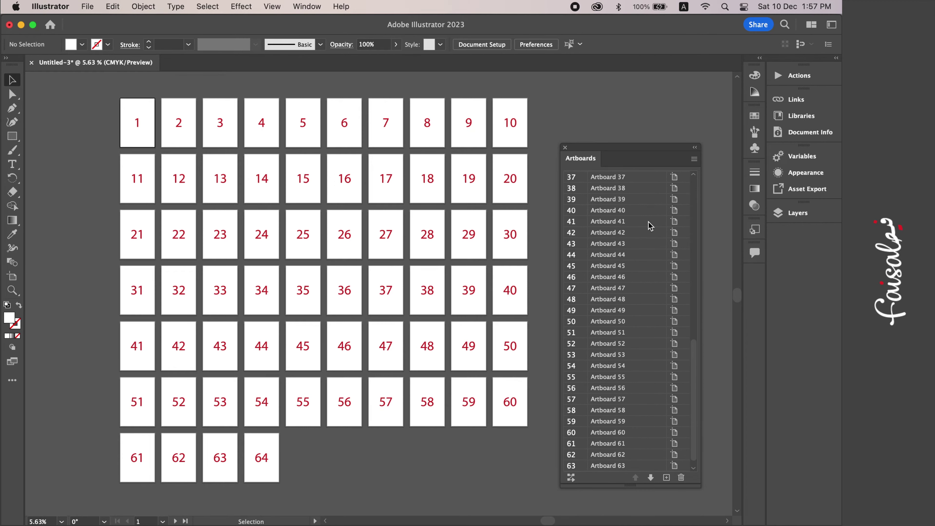
{"action": "scroll", "coordinate": [650, 226], "scroll_direction": "up", "scroll_amount": 12}
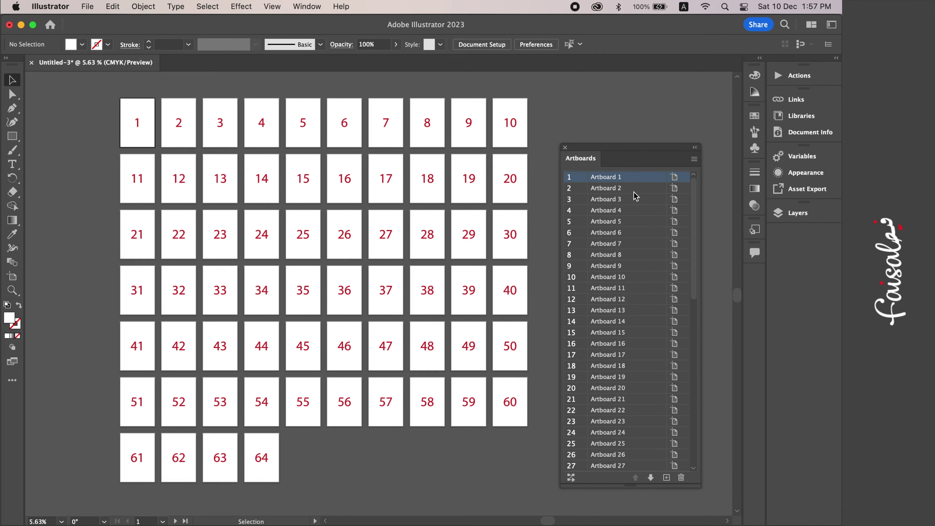
Step: View the artboards one after another in list order, from Artboard 1 through Artboard 14
{"action": "double_click", "coordinate": [640, 181]}
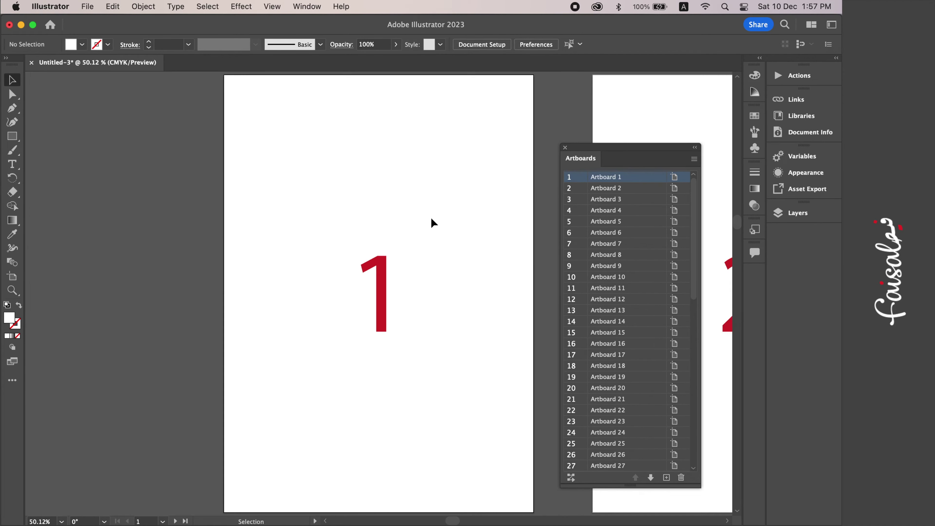
{"action": "double_click", "coordinate": [646, 189]}
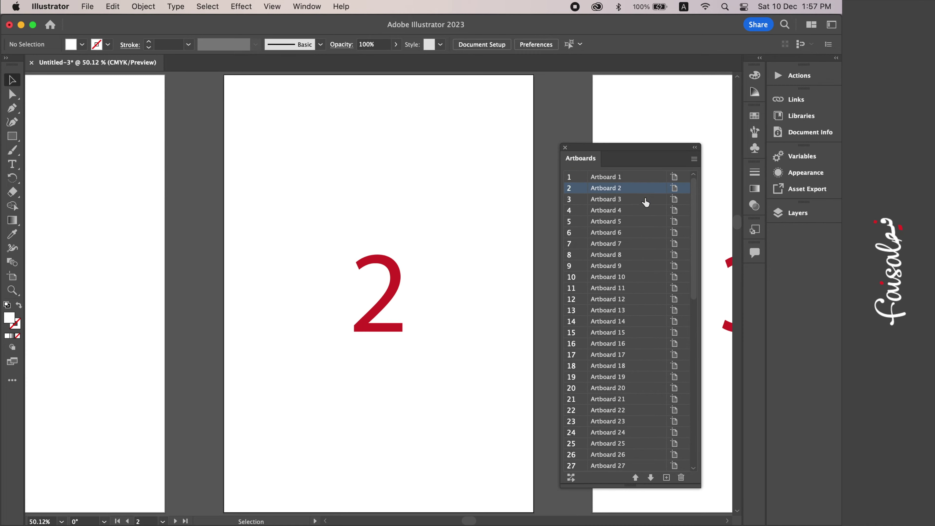
{"action": "double_click", "coordinate": [646, 199]}
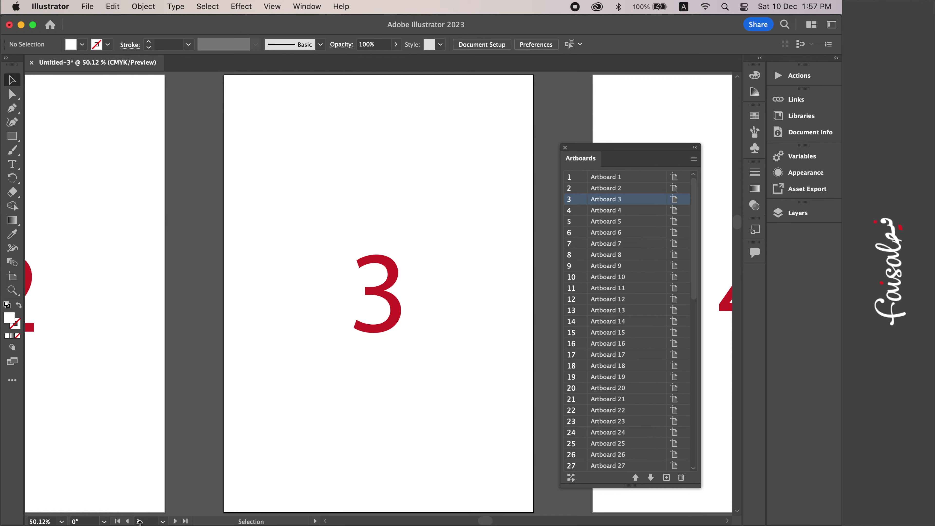
{"action": "double_click", "coordinate": [639, 211]}
{"action": "double_click", "coordinate": [638, 220]}
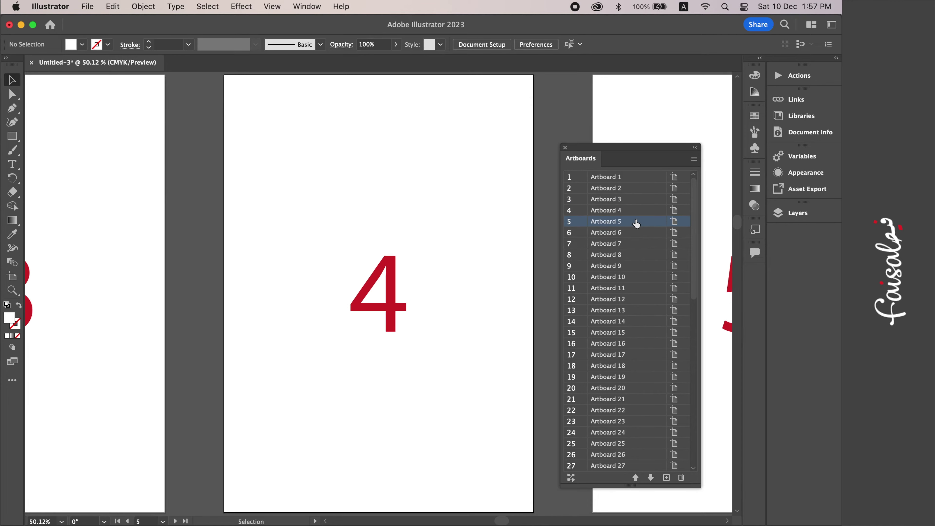
{"action": "double_click", "coordinate": [637, 233]}
{"action": "double_click", "coordinate": [637, 244]}
{"action": "double_click", "coordinate": [638, 255]}
{"action": "double_click", "coordinate": [638, 266]}
{"action": "double_click", "coordinate": [639, 277]}
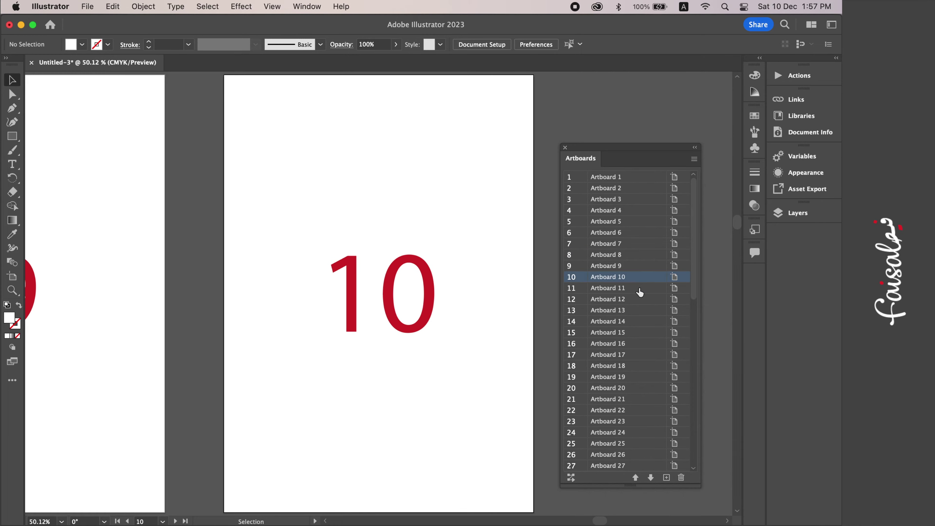
{"action": "double_click", "coordinate": [640, 289]}
{"action": "double_click", "coordinate": [642, 300]}
{"action": "double_click", "coordinate": [641, 310]}
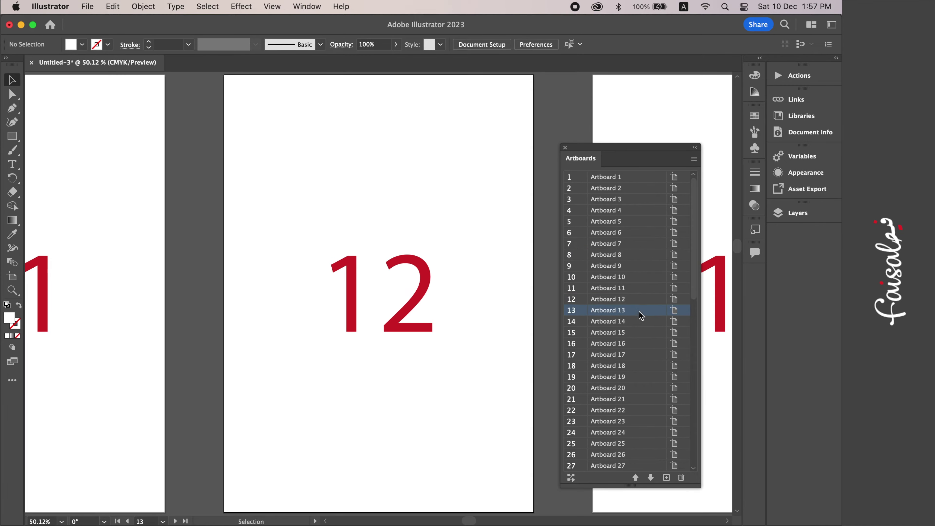
{"action": "double_click", "coordinate": [644, 321]}
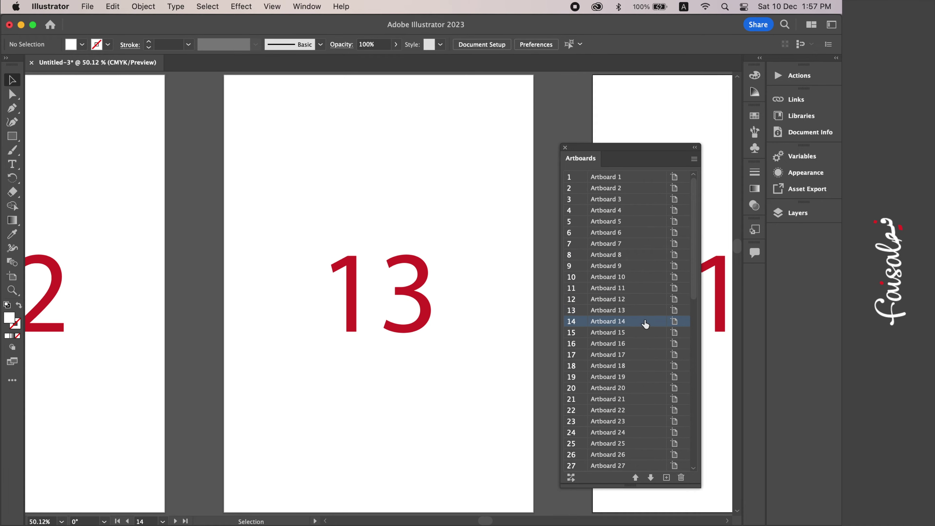
Step: Bring the whole artboard grid back into view and make Artboard 1 active
{"action": "key", "text": "super+minus"}
{"action": "key", "text": "super+minus"}
{"action": "key", "text": "super+minus"}
{"action": "key", "text": "super+minus"}
{"action": "key", "text": "super+minus"}
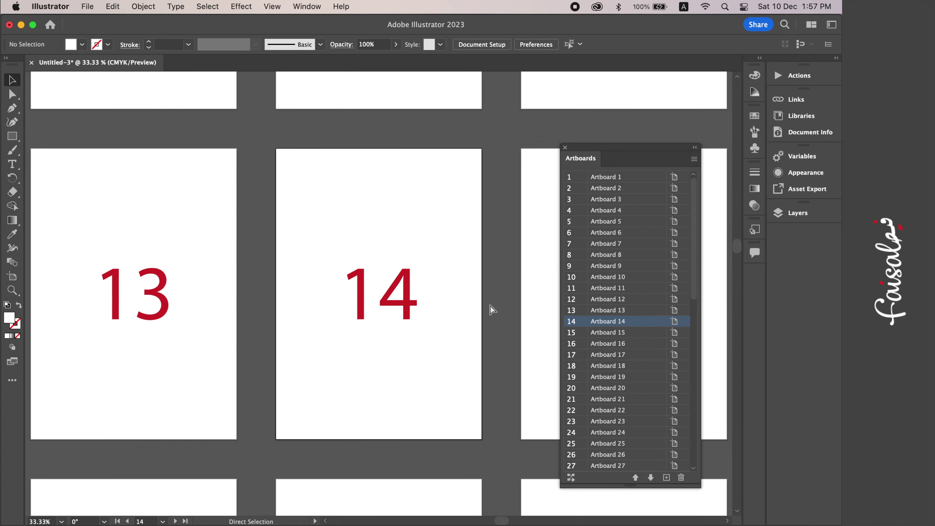
{"action": "key", "text": "super+minus"}
{"action": "left_click_drag", "start_coordinate": [466, 262], "coordinate": [317, 183]}
{"action": "left_click_drag", "start_coordinate": [340, 256], "coordinate": [344, 228]}
{"action": "left_click", "coordinate": [70, 152]}
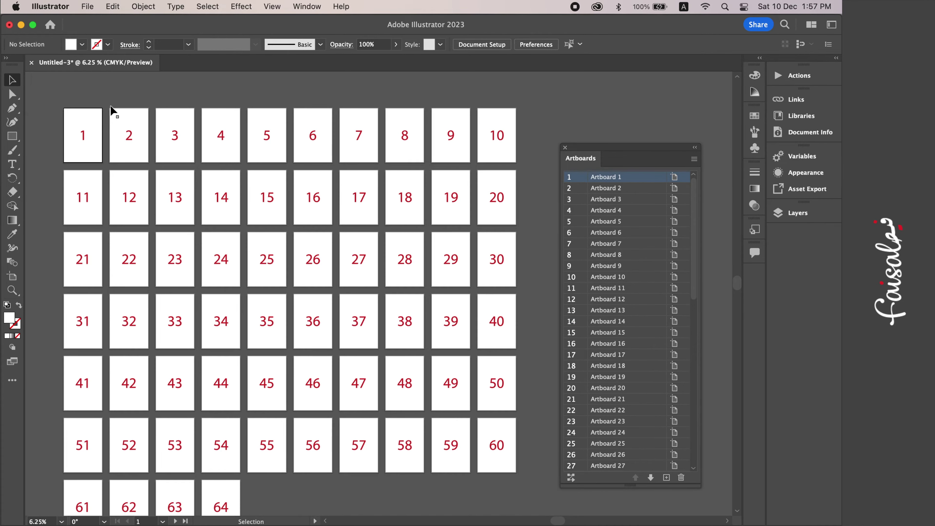
{"action": "scroll", "coordinate": [110, 105], "scroll_direction": "down", "scroll_amount": 3}
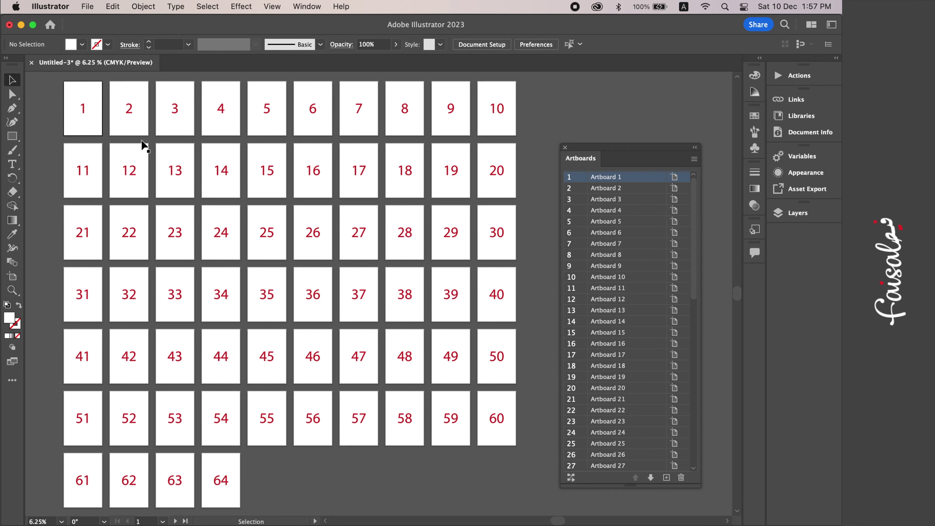
Step: Open the document setup and set a linked bleed of 0.3 cm on all four sides
{"action": "left_click", "coordinate": [87, 6]}
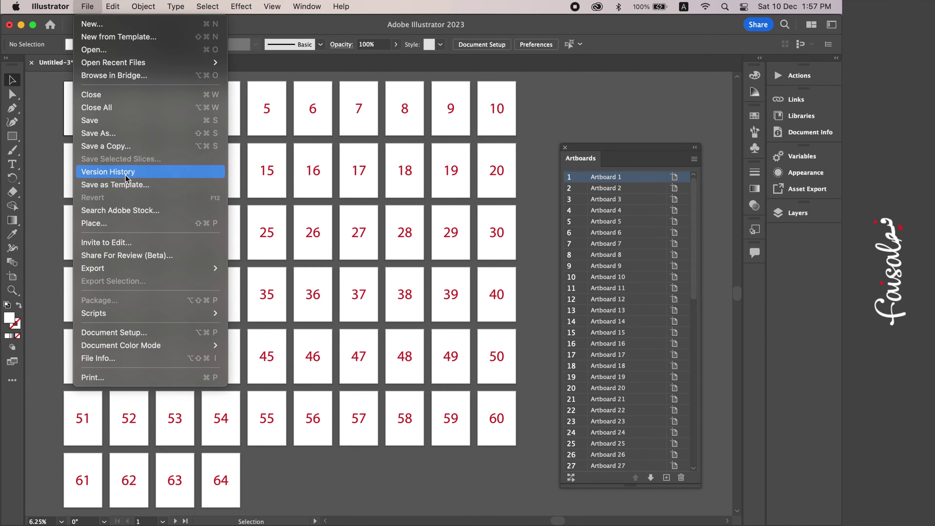
{"action": "left_click", "coordinate": [152, 332]}
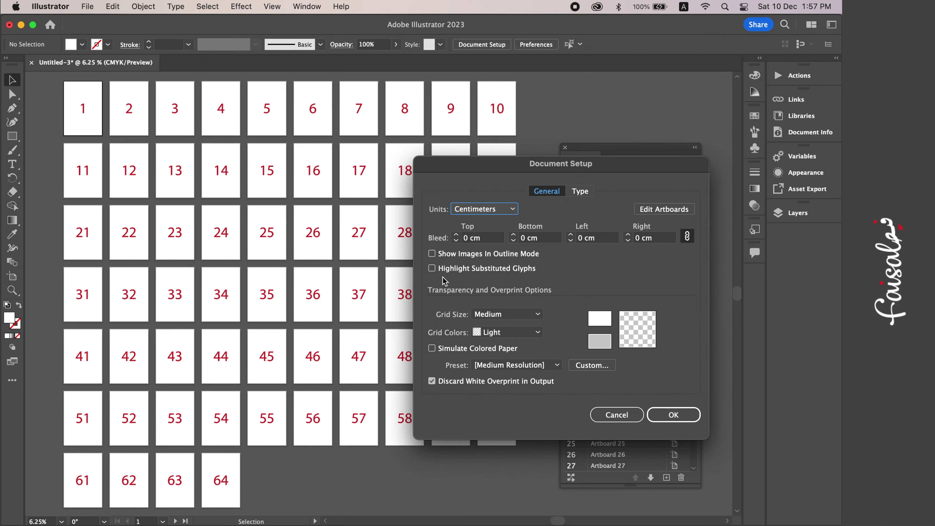
{"action": "left_click", "coordinate": [478, 239]}
{"action": "left_click_drag", "start_coordinate": [513, 170], "coordinate": [460, 170]}
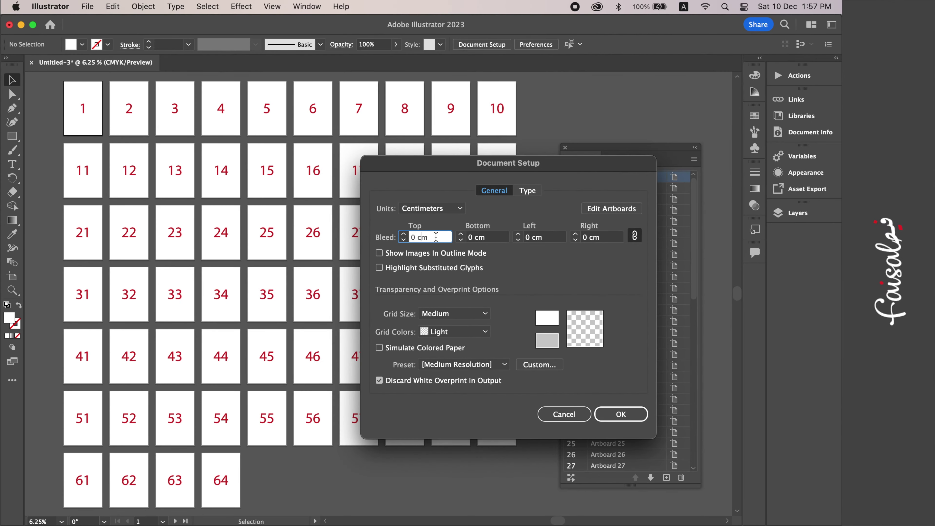
{"action": "triple_click", "coordinate": [435, 236]}
{"action": "type", "text": ".3"}
{"action": "key", "text": "Tab"}
Step: Unlink the bleed values and set the right, left and bottom bleed to 0 cm
{"action": "left_click", "coordinate": [634, 235]}
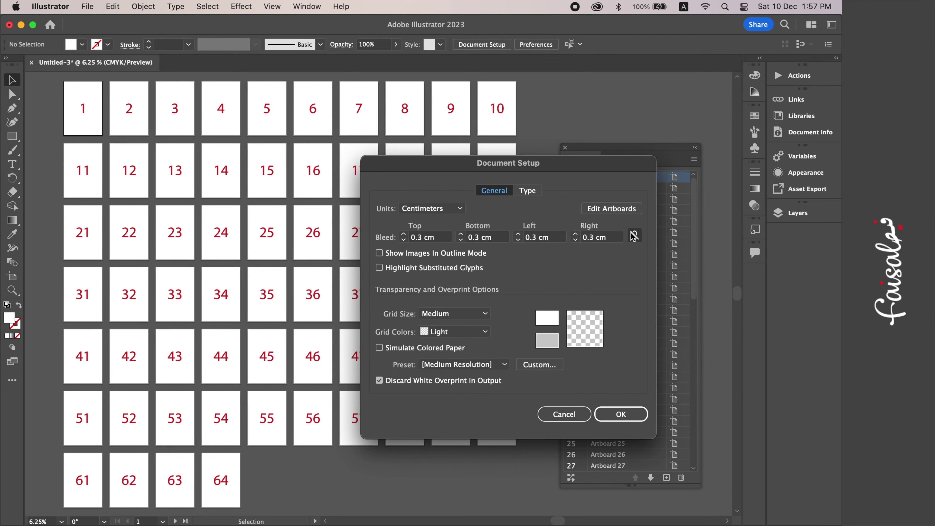
{"action": "left_click", "coordinate": [595, 238]}
{"action": "type", "text": "0"}
{"action": "key", "text": "Tab"}
{"action": "left_click", "coordinate": [552, 238]}
{"action": "type", "text": "0"}
{"action": "key", "text": "Tab"}
{"action": "left_click", "coordinate": [497, 239]}
{"action": "type", "text": "0"}
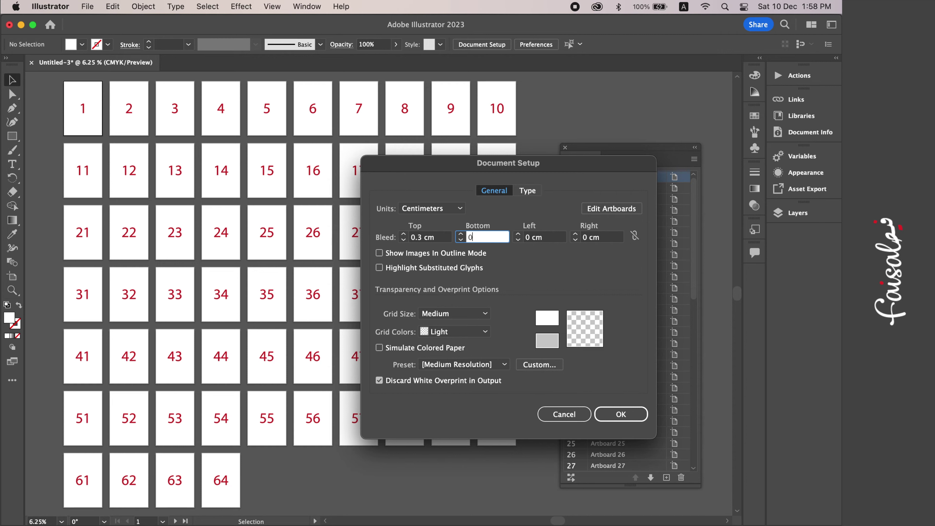
{"action": "key", "text": "Tab"}
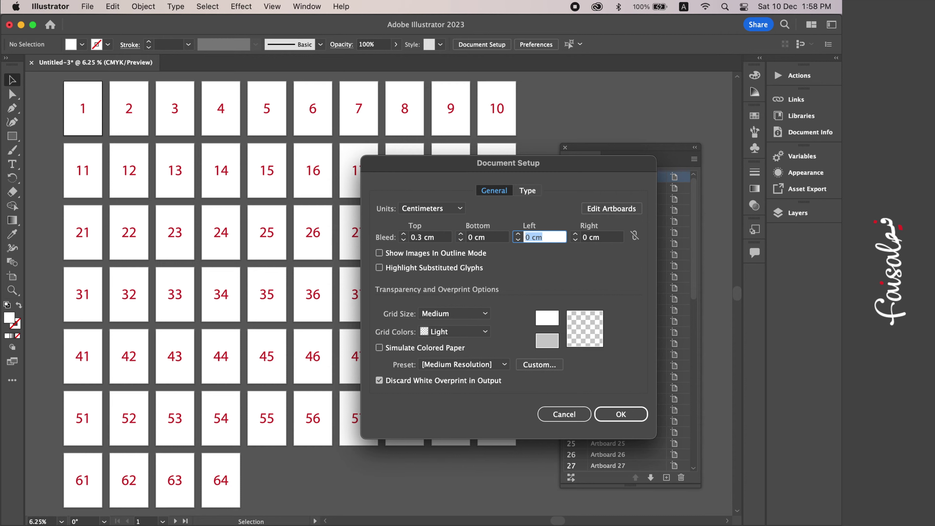
Step: Relink the bleed values, set the bleed to 0.3 cm on every side and apply the document setup
{"action": "left_click", "coordinate": [635, 238]}
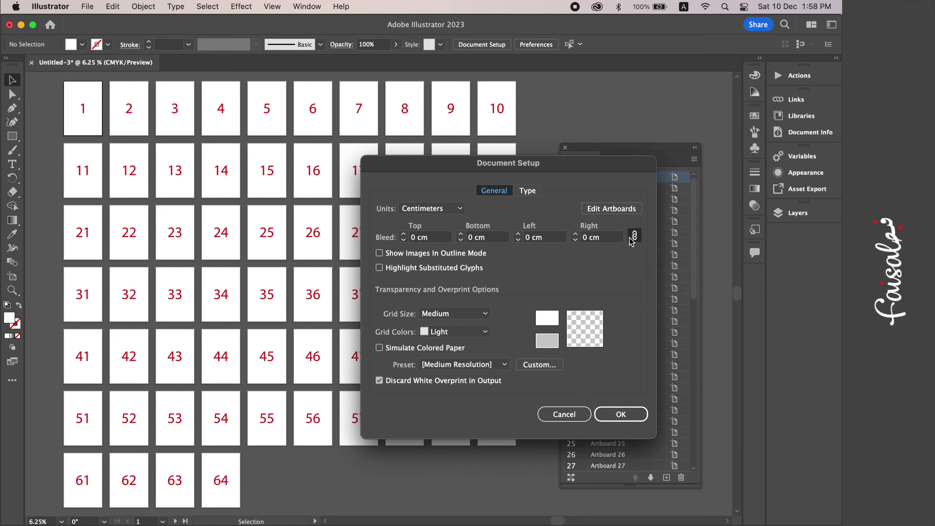
{"action": "left_click", "coordinate": [433, 238]}
{"action": "type", "text": "0.3"}
{"action": "key", "text": "Tab"}
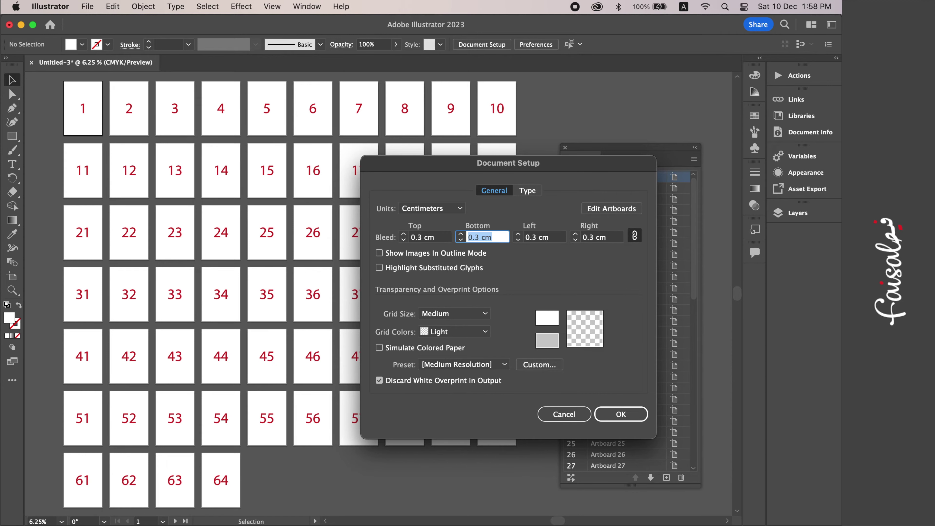
{"action": "left_click", "coordinate": [633, 418]}
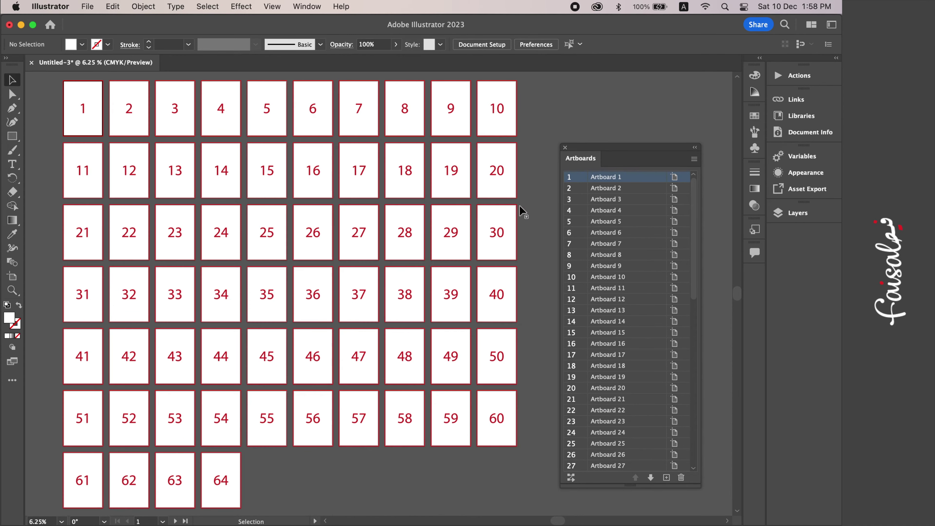
Step: Examine the bleed lines up close around Artboard 37
{"action": "scroll", "coordinate": [526, 219], "scroll_direction": "up", "scroll_amount": 6}
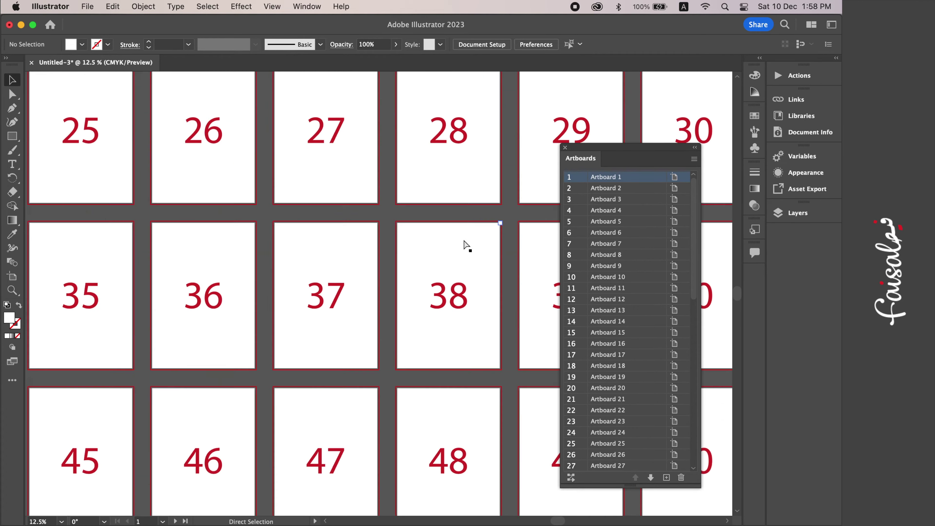
{"action": "scroll", "coordinate": [404, 220], "scroll_direction": "left", "scroll_amount": 2}
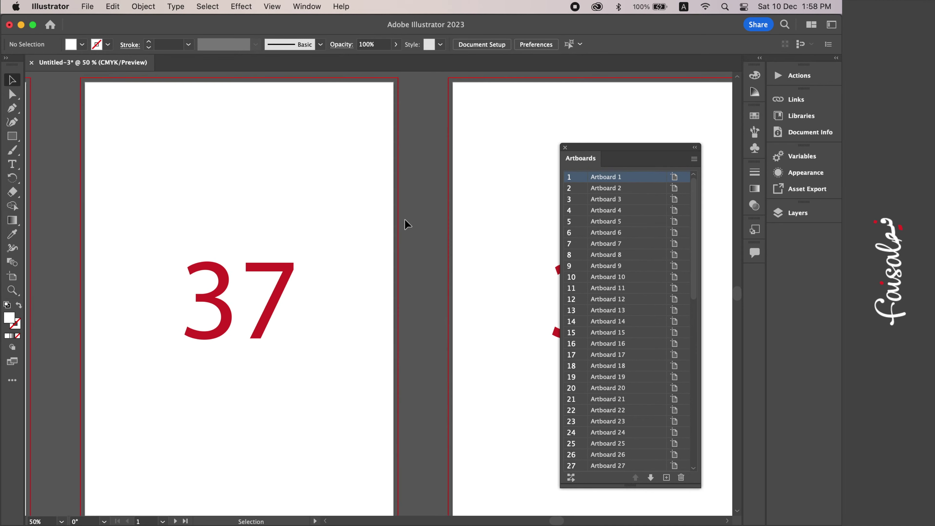
{"action": "key", "text": "super+a"}
{"action": "left_click", "coordinate": [430, 223]}
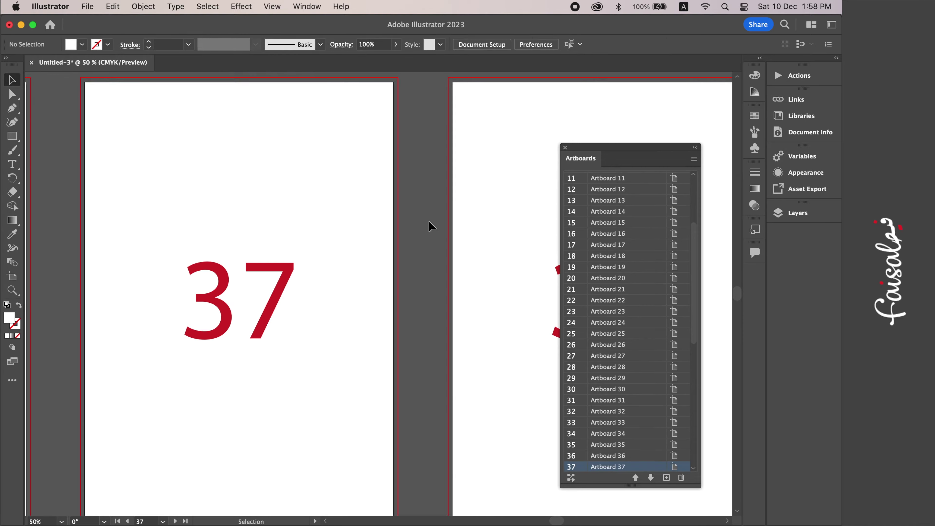
{"action": "scroll", "coordinate": [430, 224], "scroll_direction": "down", "scroll_amount": 8}
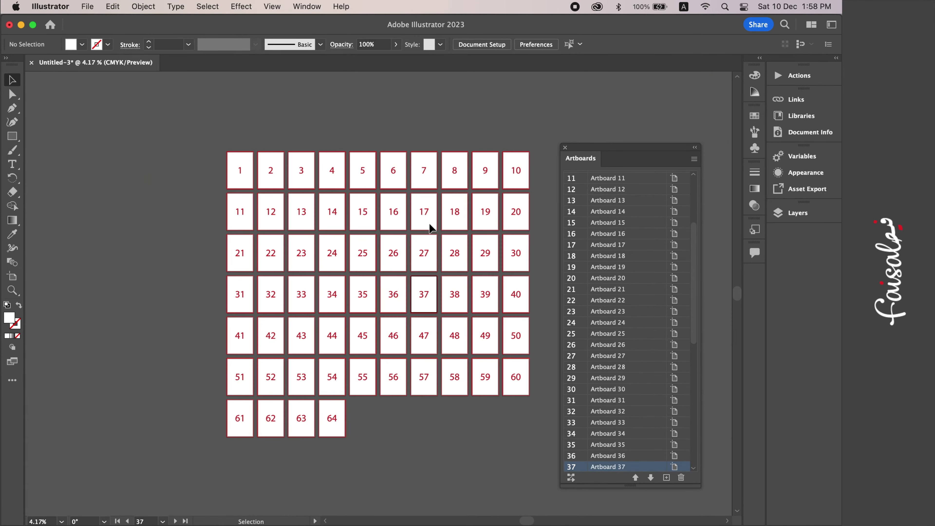
Step: Return to the start of the artboard list and make Artboard 1 active
{"action": "left_click_drag", "start_coordinate": [401, 199], "coordinate": [260, 210]}
{"action": "left_click_drag", "start_coordinate": [213, 177], "coordinate": [234, 181]}
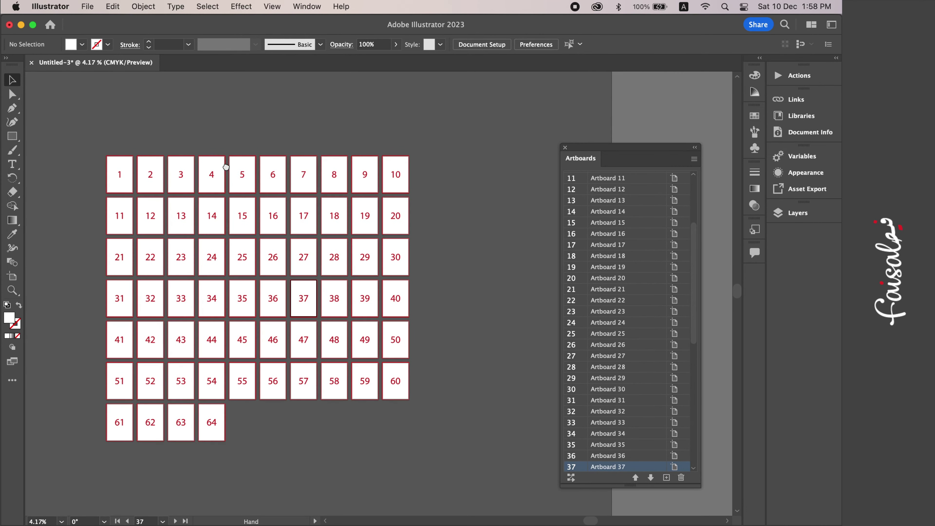
{"action": "left_click_drag", "start_coordinate": [698, 265], "coordinate": [695, 416]}
{"action": "scroll", "coordinate": [695, 407], "scroll_direction": "up", "scroll_amount": 10}
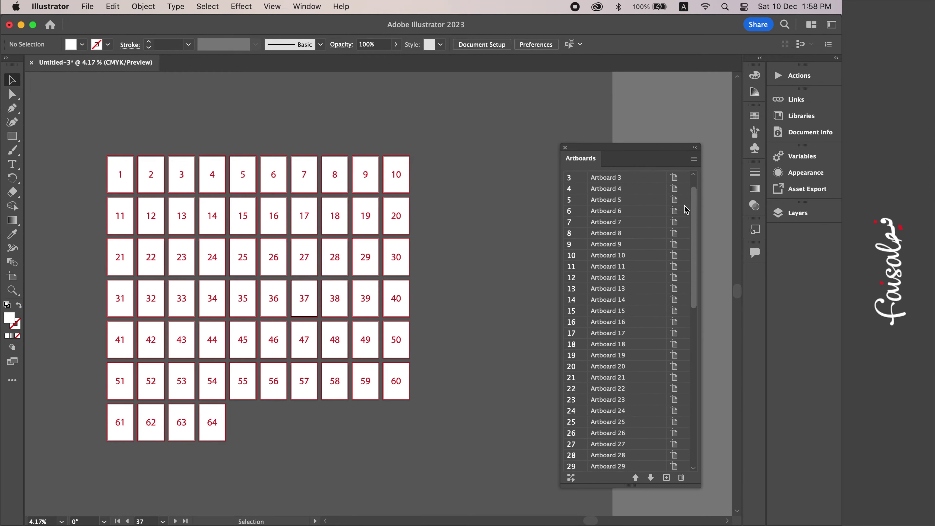
{"action": "left_click", "coordinate": [645, 178]}
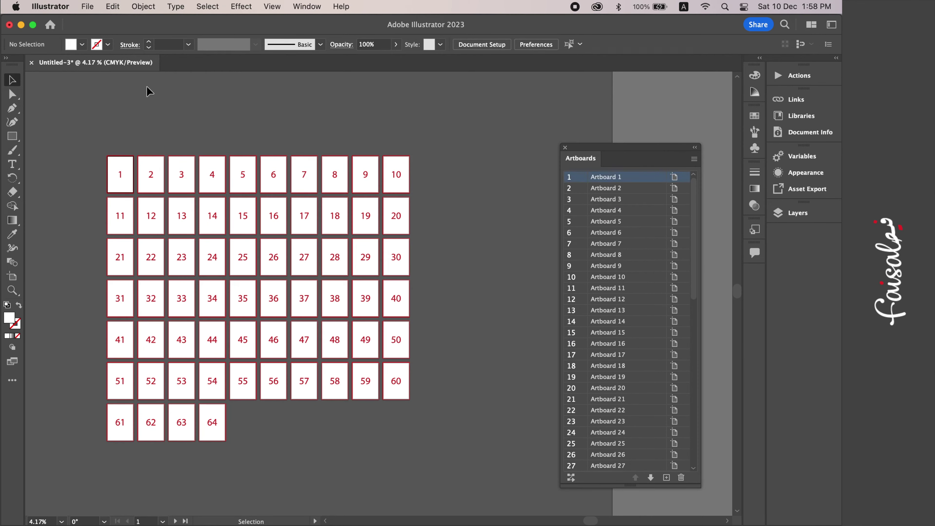
Step: Save the document to the Desktop as Untitled-3.pdf in Adobe PDF format with all artboards included
{"action": "left_click", "coordinate": [88, 7]}
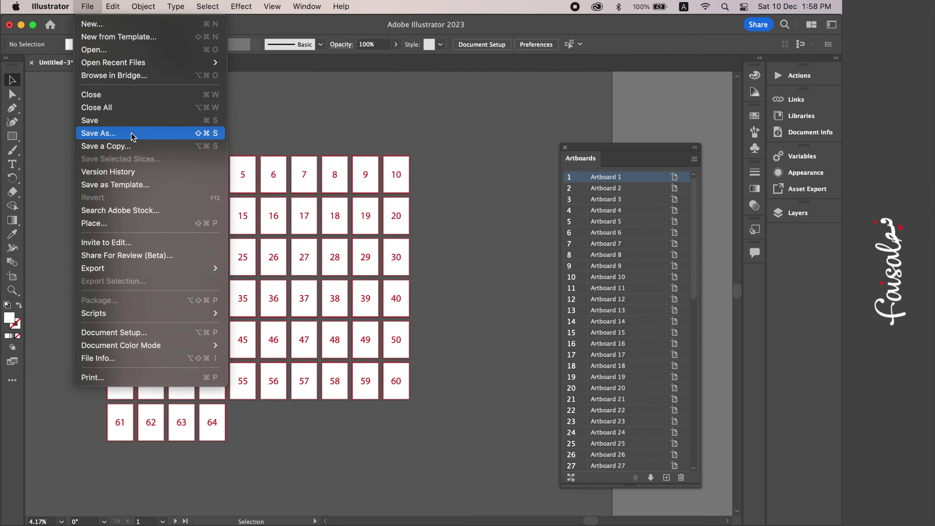
{"action": "left_click", "coordinate": [173, 132]}
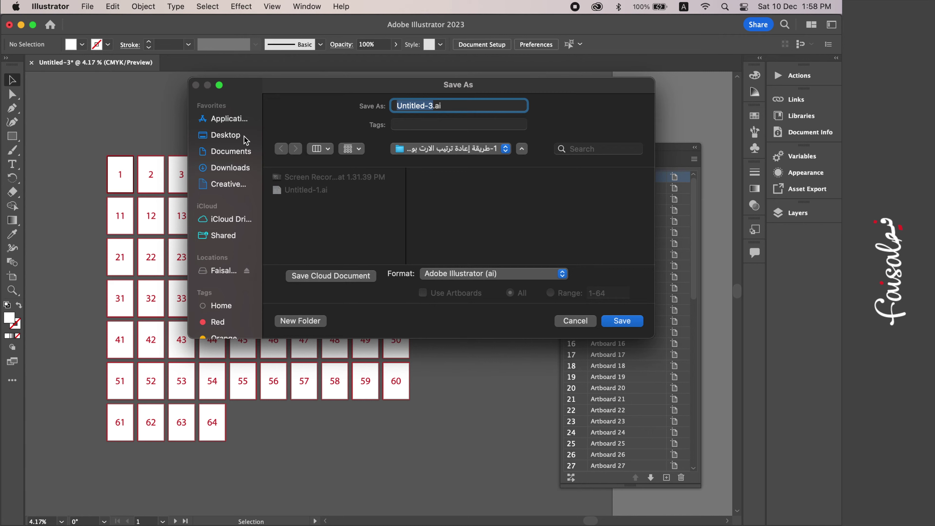
{"action": "left_click", "coordinate": [232, 137]}
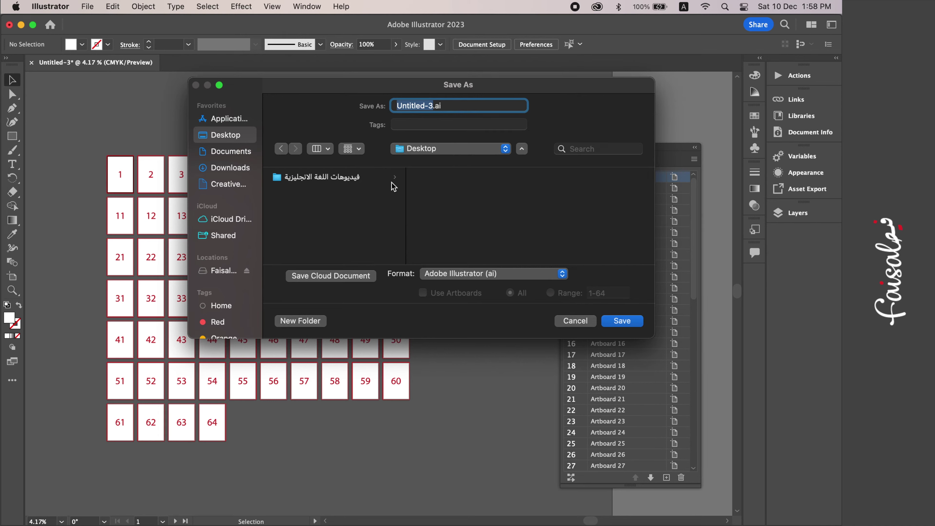
{"action": "left_click", "coordinate": [474, 275]}
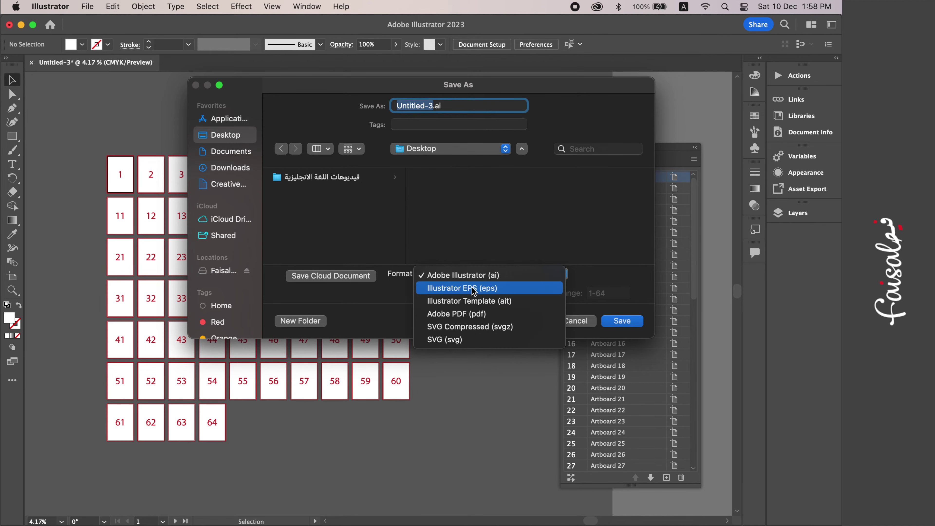
{"action": "left_click", "coordinate": [476, 316]}
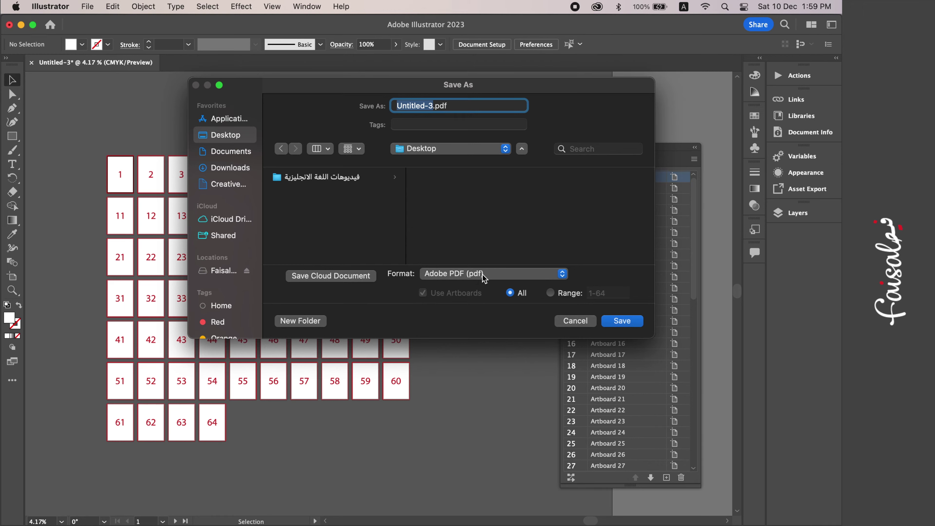
{"action": "left_click", "coordinate": [500, 275]}
{"action": "left_click", "coordinate": [499, 276]}
{"action": "left_click", "coordinate": [617, 322]}
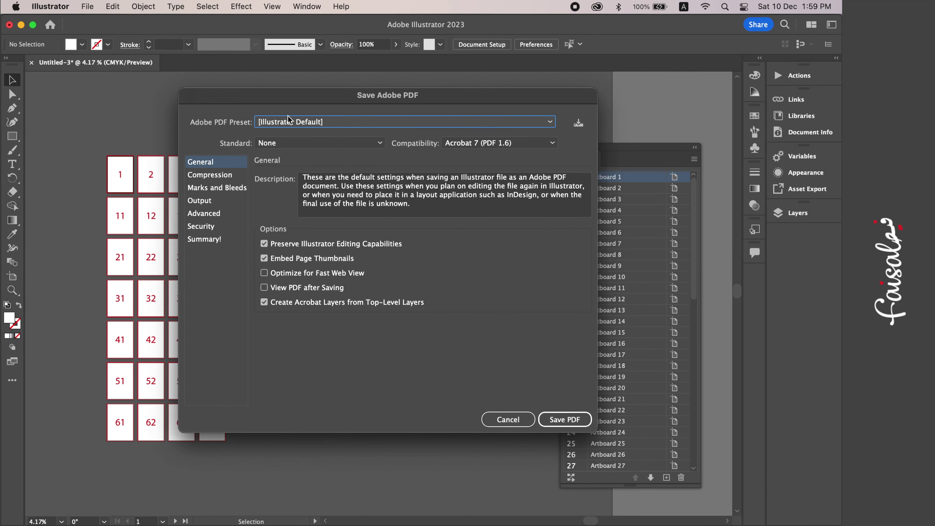
Step: Choose the High Quality Print preset, enable Use Document Bleed Settings and save the PDF
{"action": "left_click", "coordinate": [291, 123]}
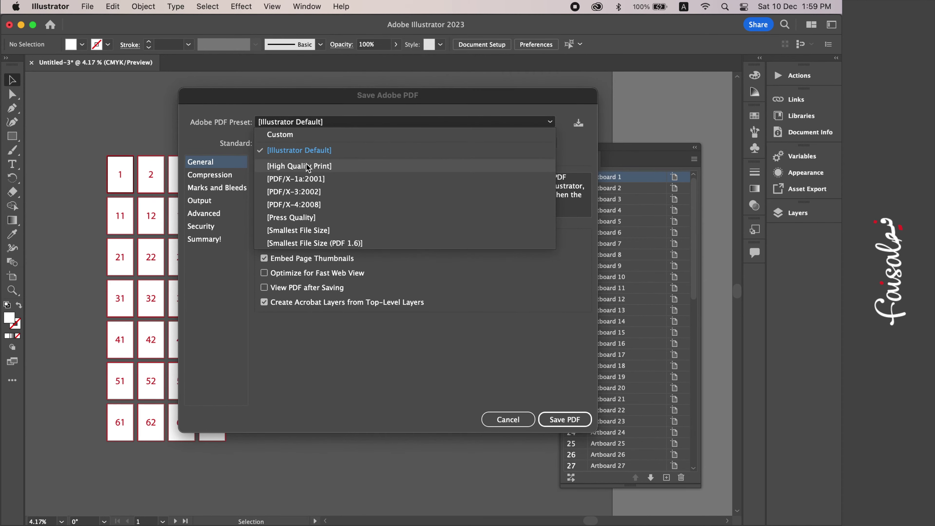
{"action": "left_click", "coordinate": [344, 170]}
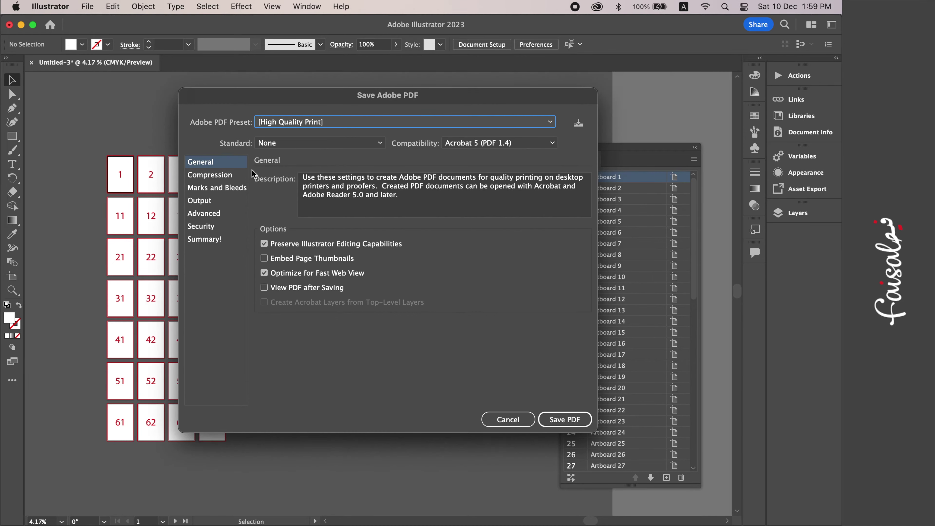
{"action": "left_click", "coordinate": [219, 188]}
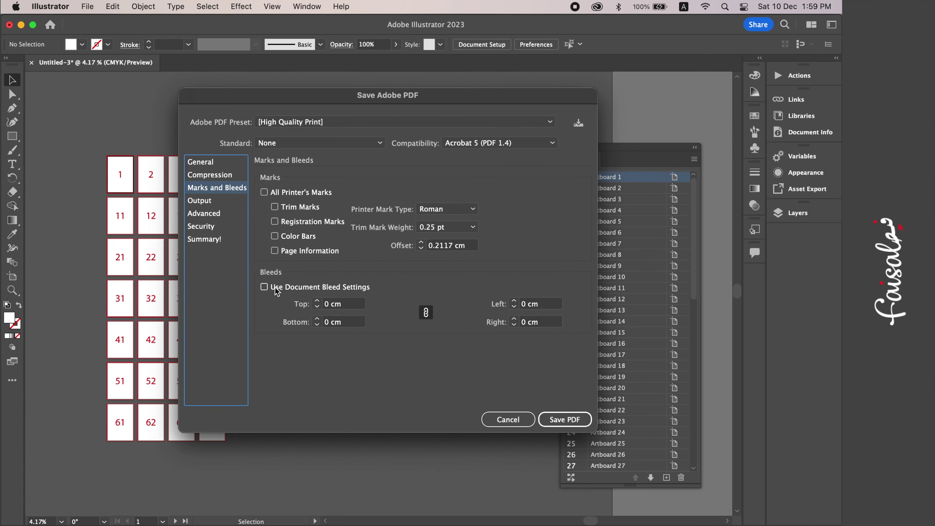
{"action": "left_click", "coordinate": [264, 288]}
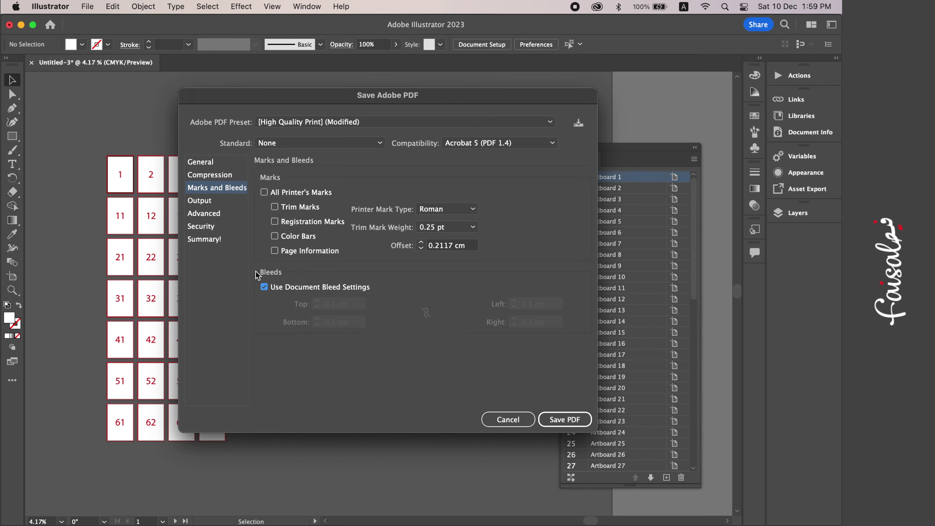
{"action": "left_click", "coordinate": [574, 424]}
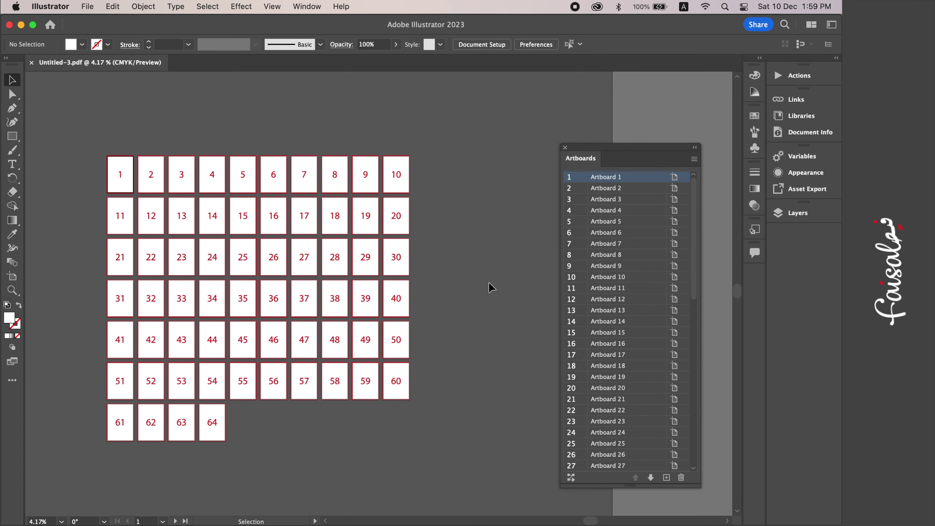
Step: Switch to the Desktop and open Untitled-3.pdf in Acrobat
{"action": "key", "text": "super+h"}
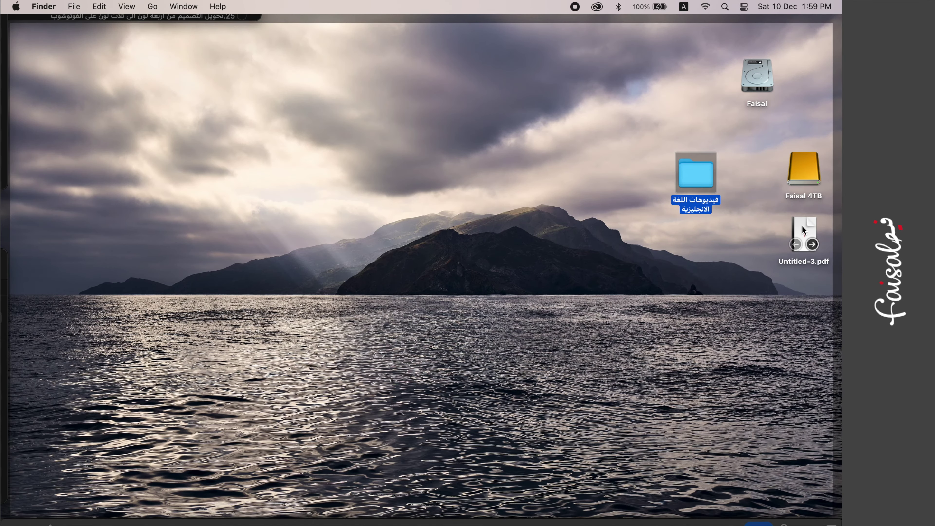
{"action": "left_click", "coordinate": [803, 230]}
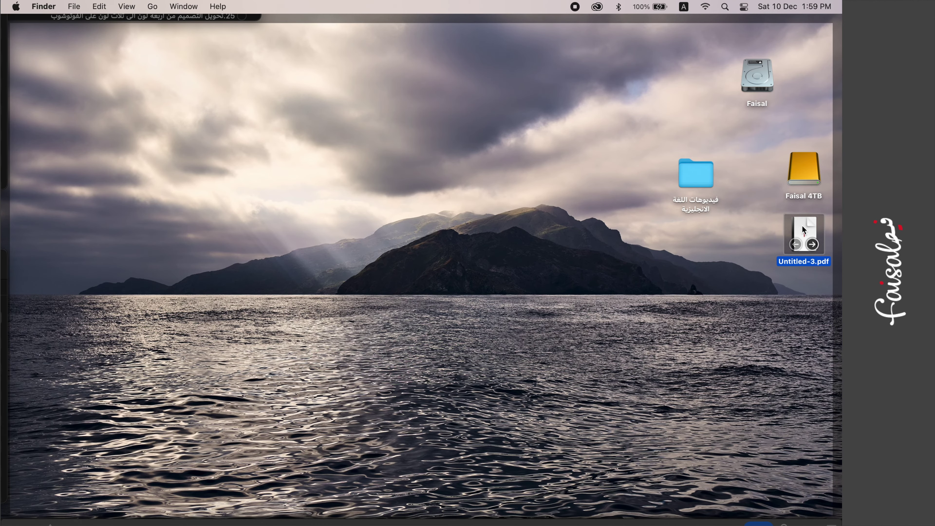
{"action": "double_click", "coordinate": [803, 230]}
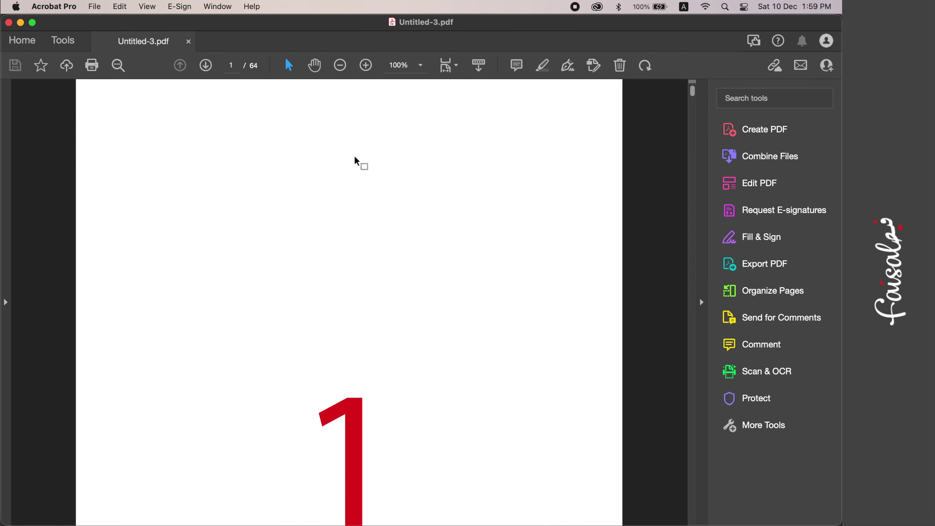
Step: Dismiss the feedback survey and new-features notice, and look through the PDF pages to check their order
{"action": "left_click", "coordinate": [339, 66]}
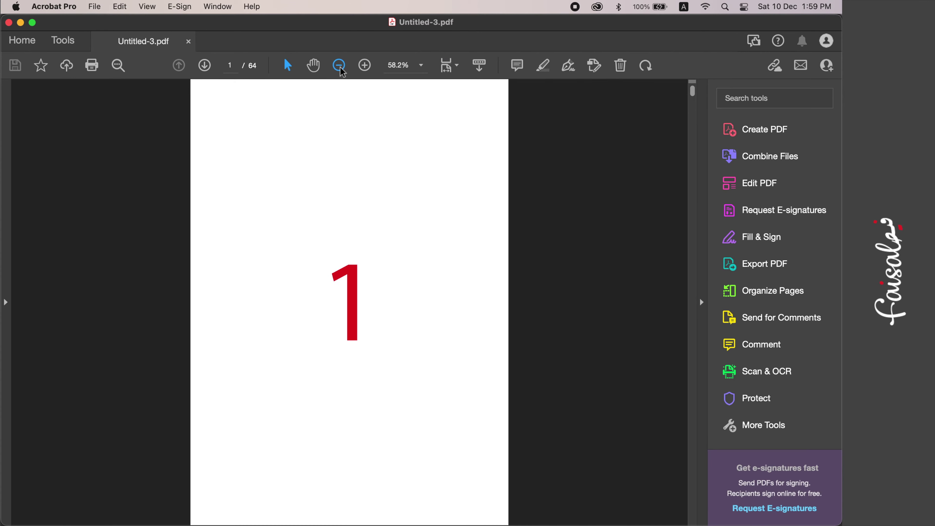
{"action": "left_click", "coordinate": [339, 66]}
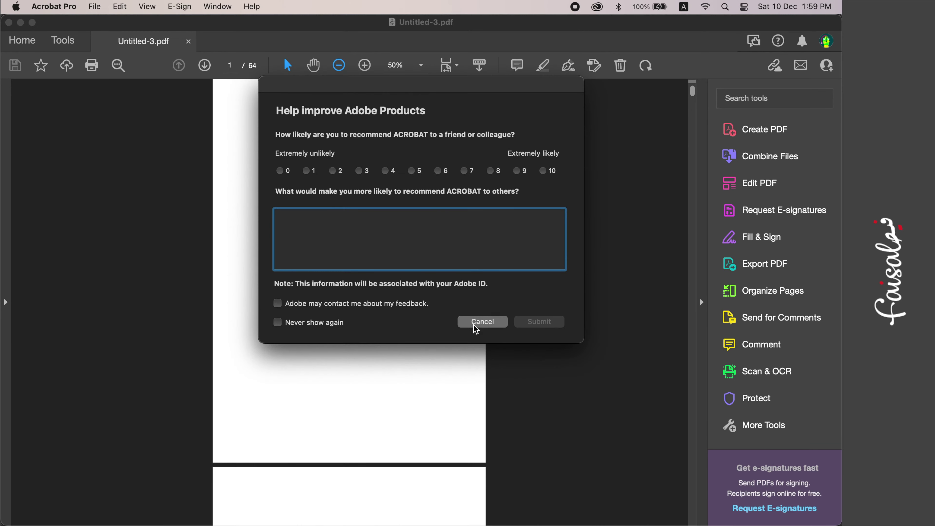
{"action": "left_click", "coordinate": [482, 322]}
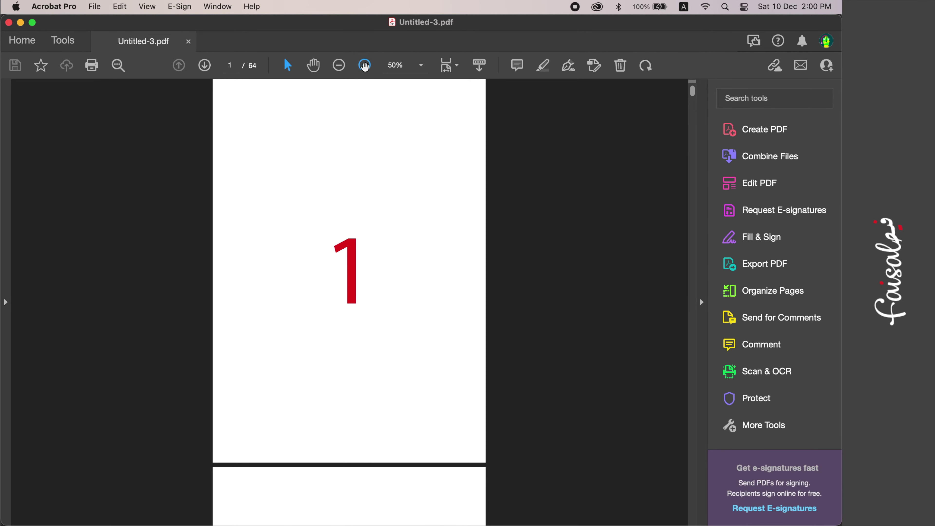
{"action": "left_click", "coordinate": [365, 66]}
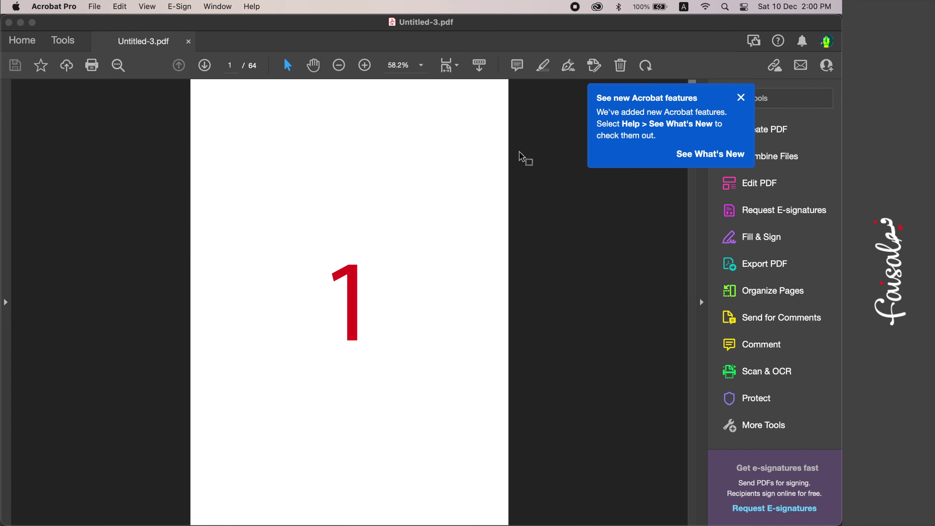
{"action": "left_click", "coordinate": [741, 97]}
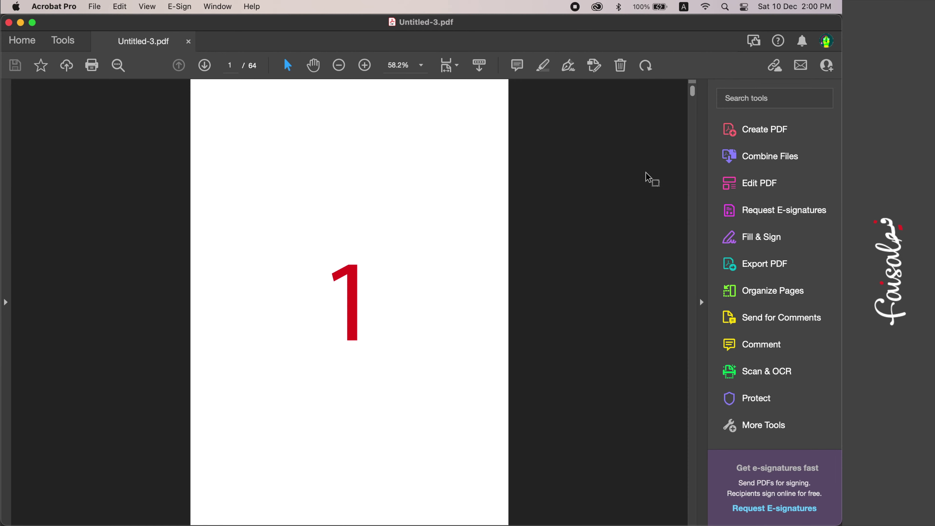
{"action": "scroll", "coordinate": [602, 191], "scroll_direction": "down", "scroll_amount": 6}
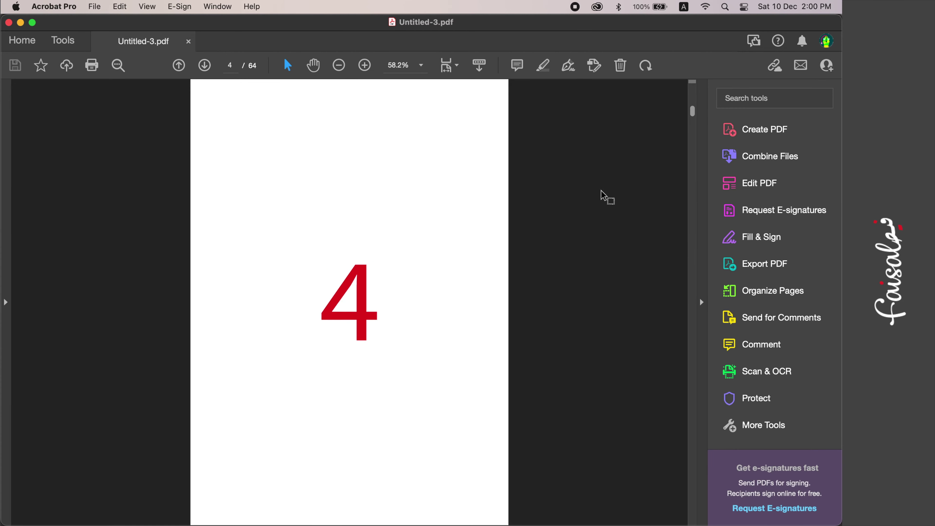
{"action": "scroll", "coordinate": [602, 192], "scroll_direction": "down", "scroll_amount": 11}
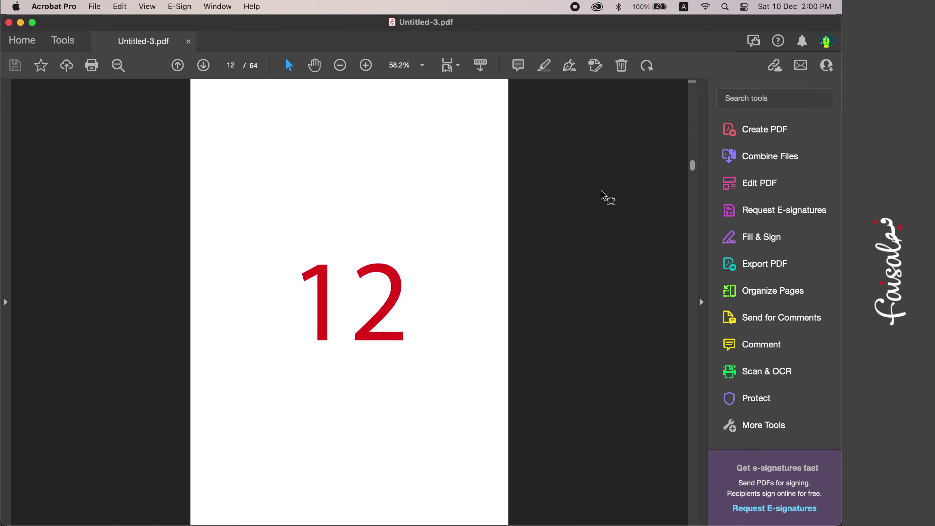
{"action": "scroll", "coordinate": [605, 197], "scroll_direction": "down", "scroll_amount": 6}
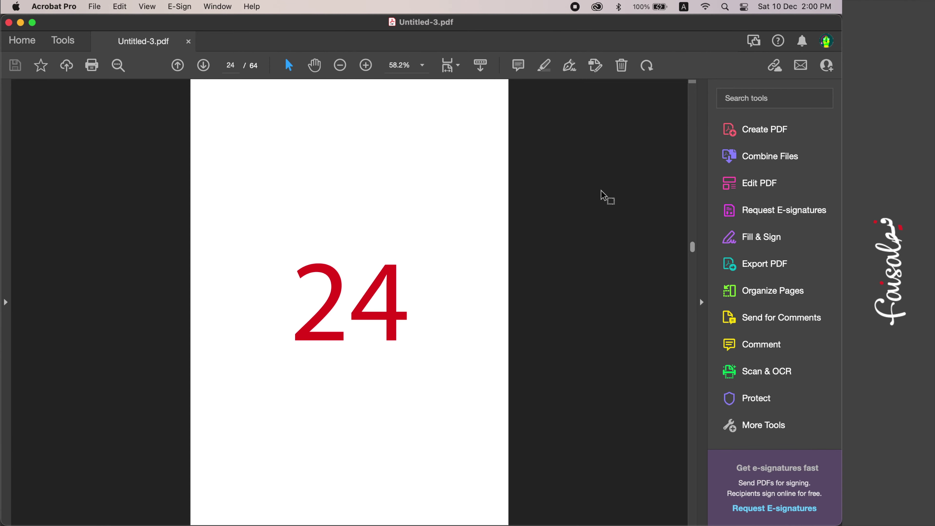
Step: Return to Illustrator and start saving another copy on the Desktop under the name 4.pdf
{"action": "key", "text": "super+Tab"}
{"action": "key", "text": "super+Tab"}
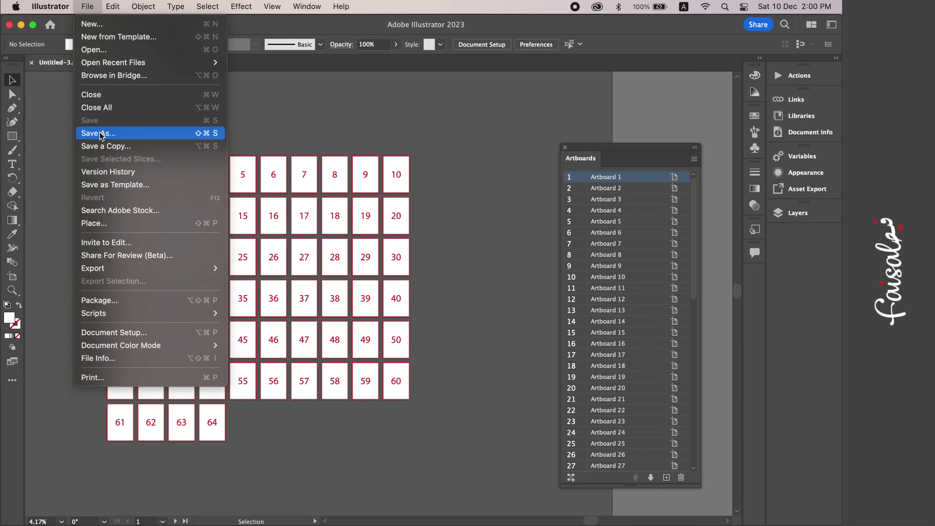
{"action": "left_click", "coordinate": [134, 133]}
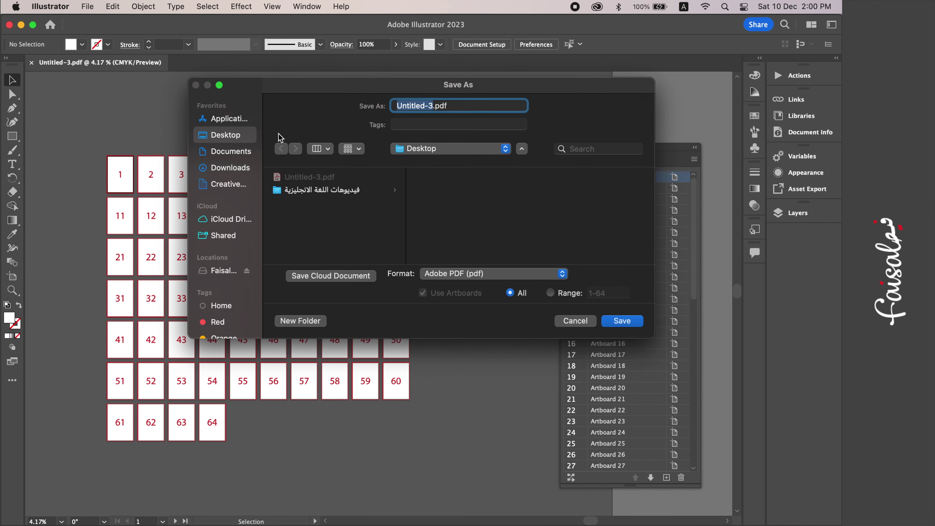
{"action": "type", "text": "4"}
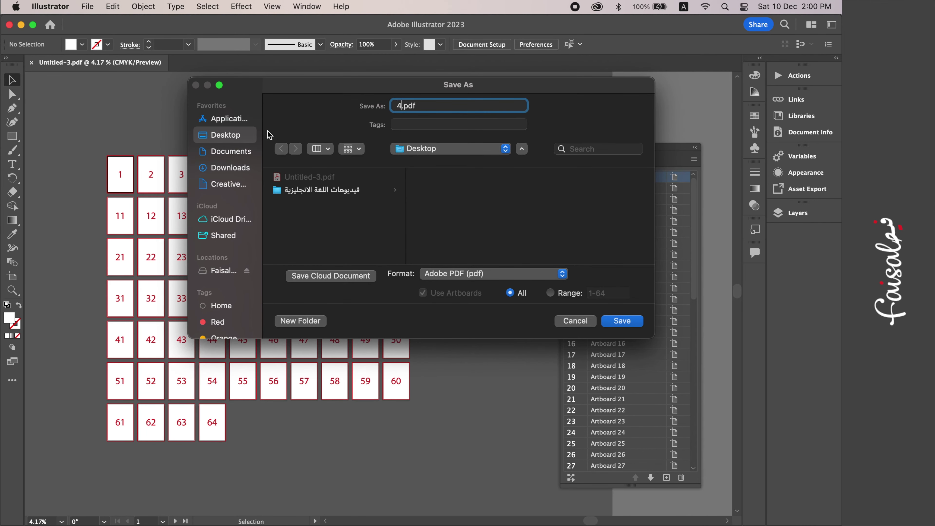
Step: Limit the saved artboards to the range 21-36 and proceed to the PDF options
{"action": "left_click", "coordinate": [570, 297]}
{"action": "key", "text": "ctrl+space"}
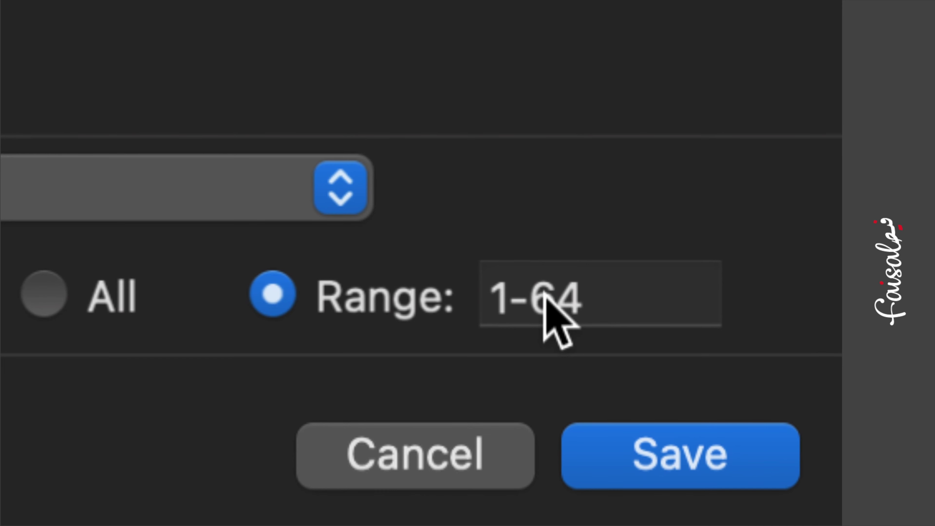
{"action": "triple_click", "coordinate": [545, 294]}
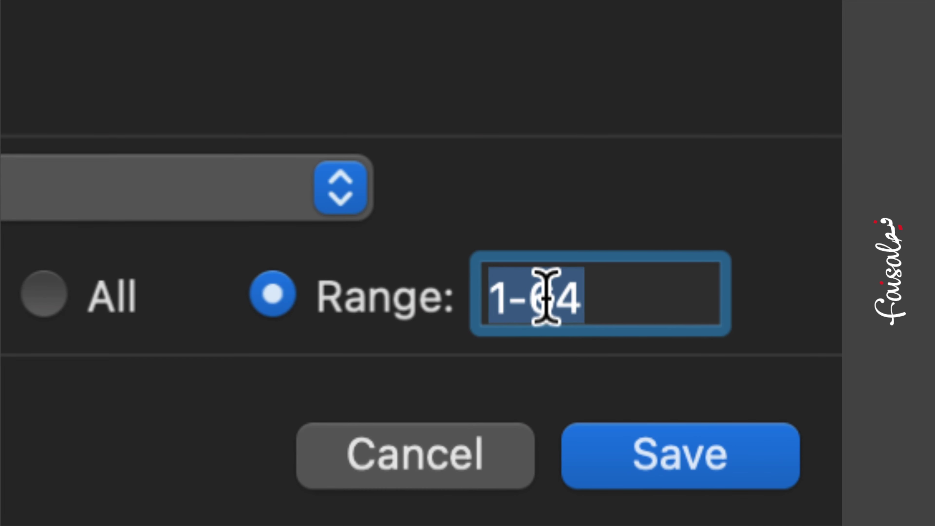
{"action": "type", "text": "٢١"}
{"action": "key", "text": "BackSpace"}
{"action": "key", "text": "BackSpace"}
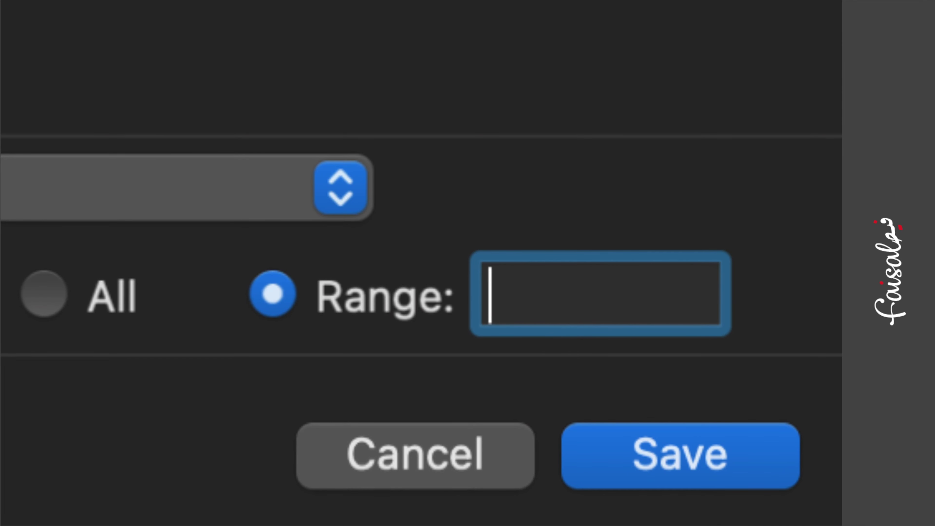
{"action": "type", "text": "21-"}
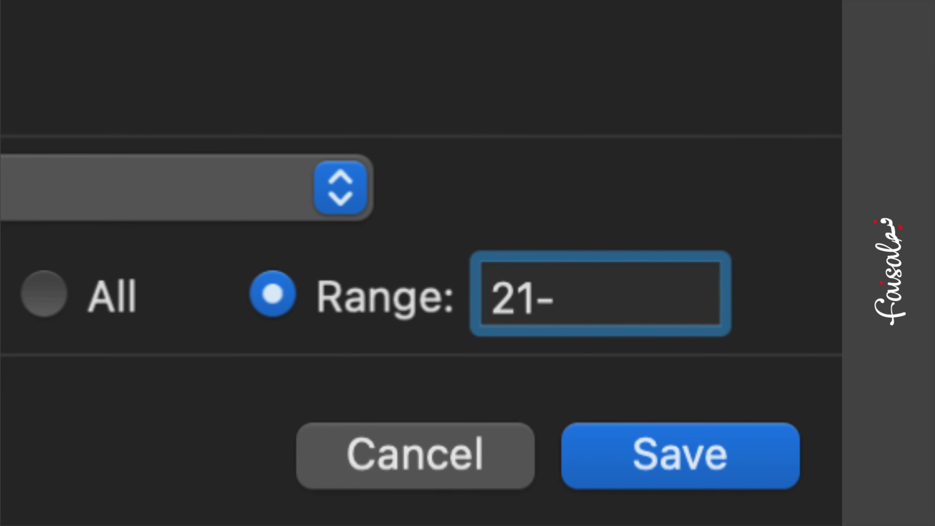
{"action": "type", "text": "36"}
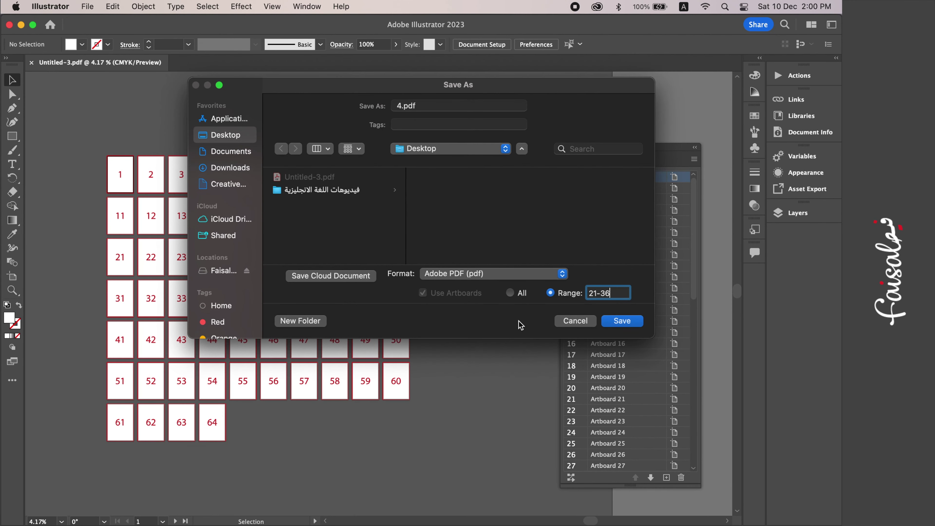
{"action": "left_click", "coordinate": [616, 324]}
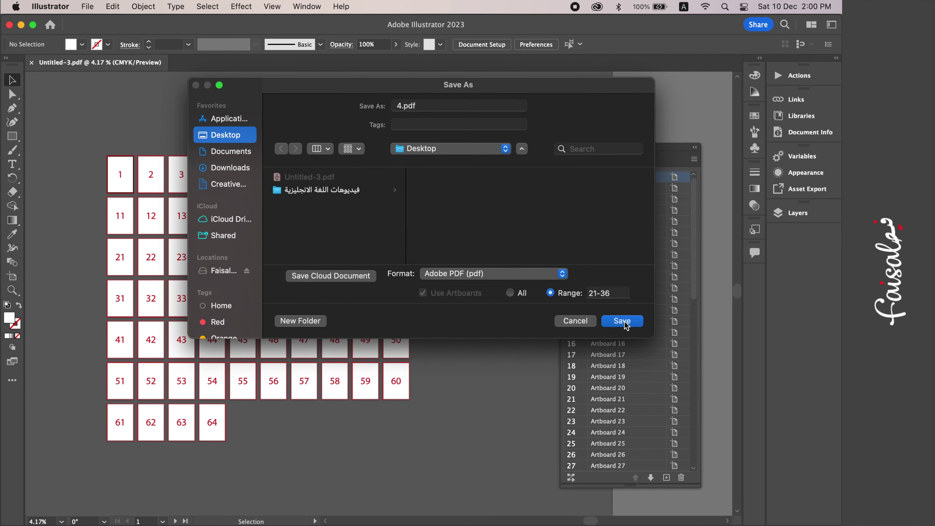
{"action": "left_click", "coordinate": [622, 321]}
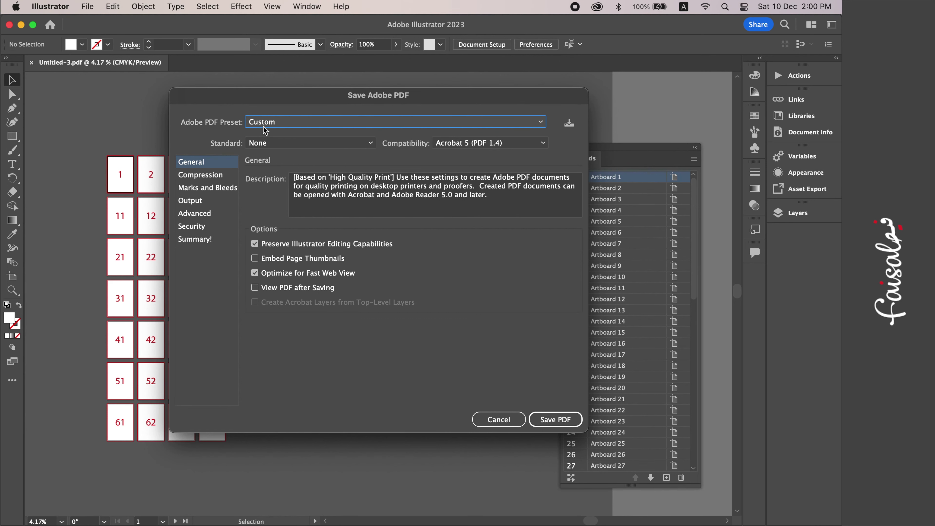
Step: Check that the document bleed settings are used, keep the Custom preset and save the PDF
{"action": "left_click", "coordinate": [223, 191]}
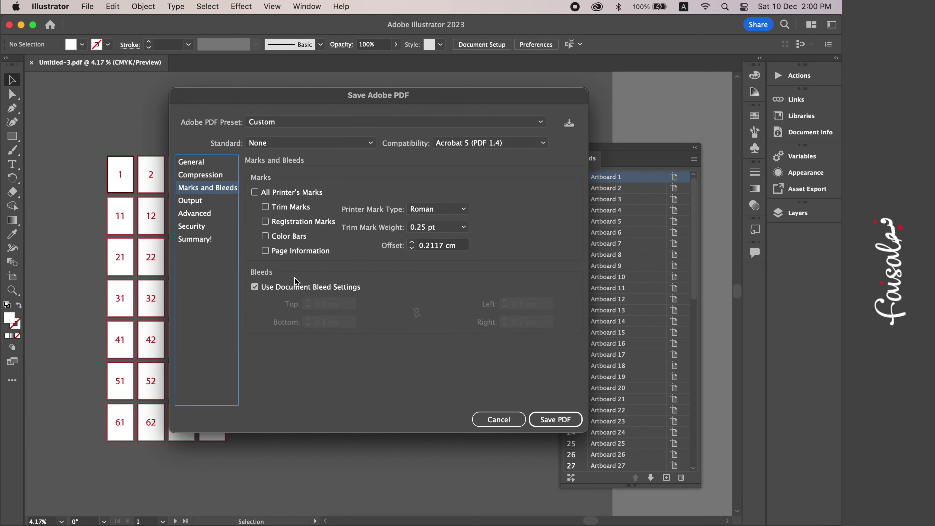
{"action": "left_click", "coordinate": [213, 162]}
{"action": "left_click", "coordinate": [254, 122]}
{"action": "left_click", "coordinate": [204, 108]}
{"action": "left_click", "coordinate": [567, 425]}
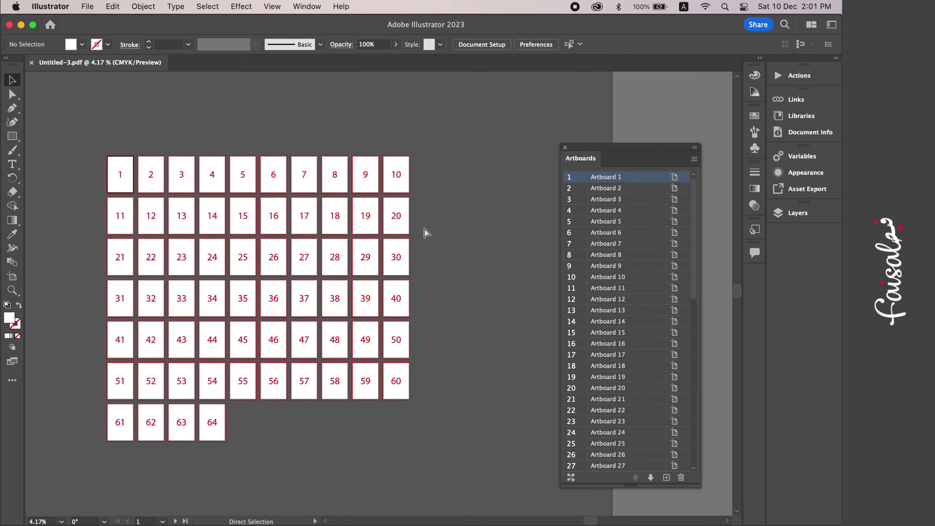
Step: Show the Desktop and open the saved 4.pdf in Acrobat Pro
{"action": "key", "text": "F11"}
{"action": "left_click", "coordinate": [804, 239]}
{"action": "left_click", "coordinate": [805, 291]}
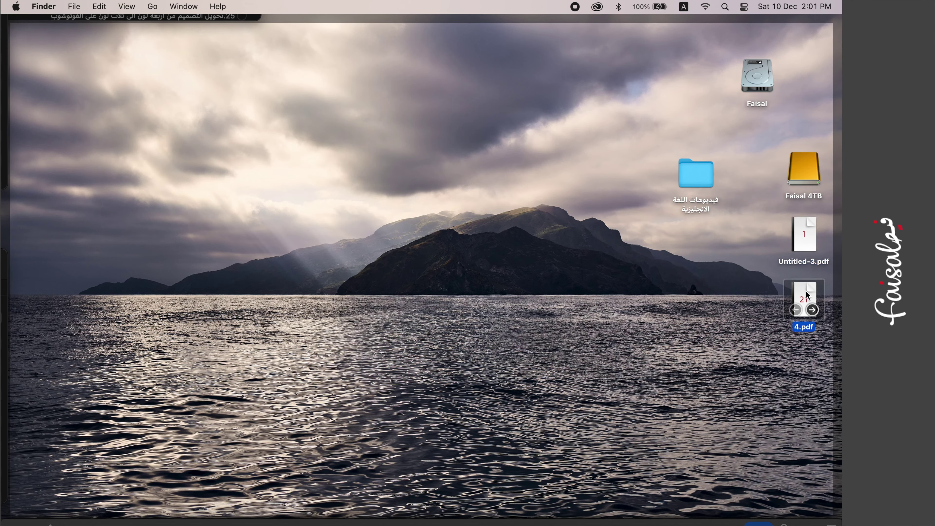
{"action": "double_click", "coordinate": [806, 295]}
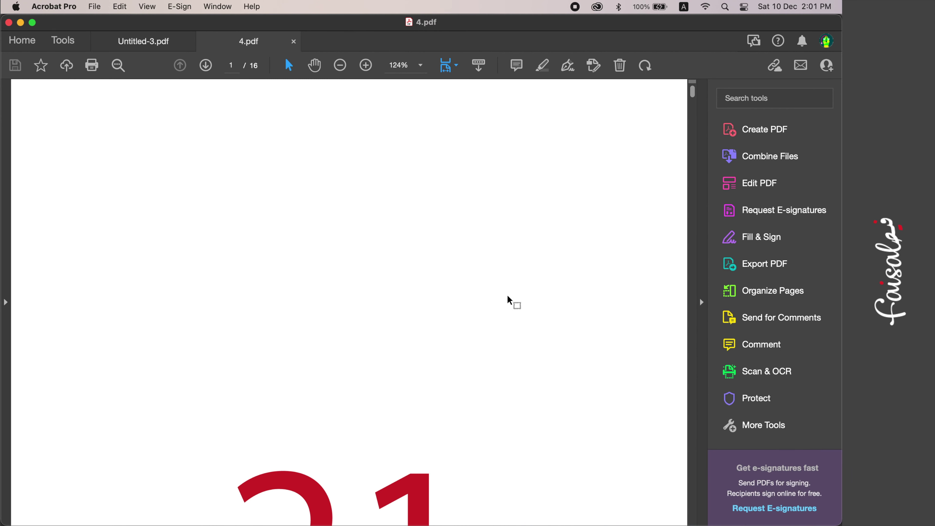
Step: Fit the whole page of 4.pdf in view and go through pages 1 to 5 to check their order
{"action": "left_click", "coordinate": [211, 67]}
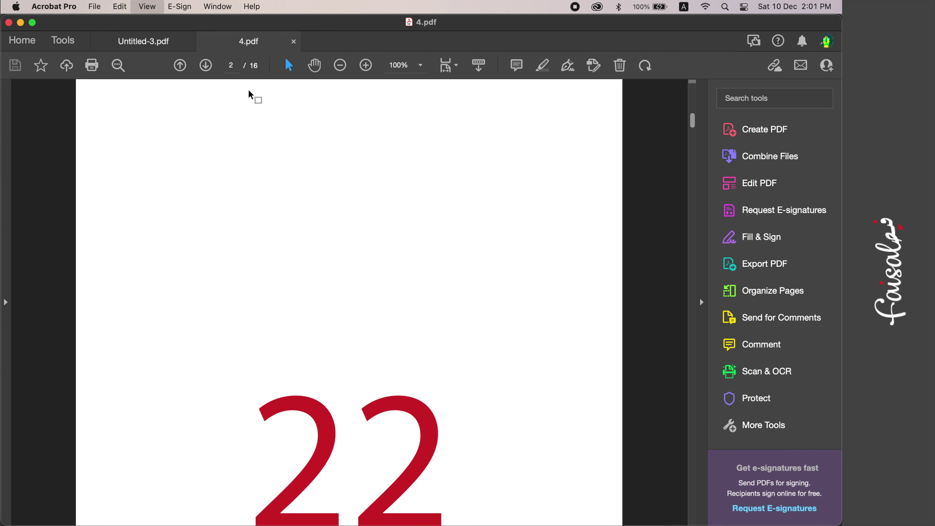
{"action": "key", "text": "super+0"}
{"action": "left_click", "coordinate": [179, 65]}
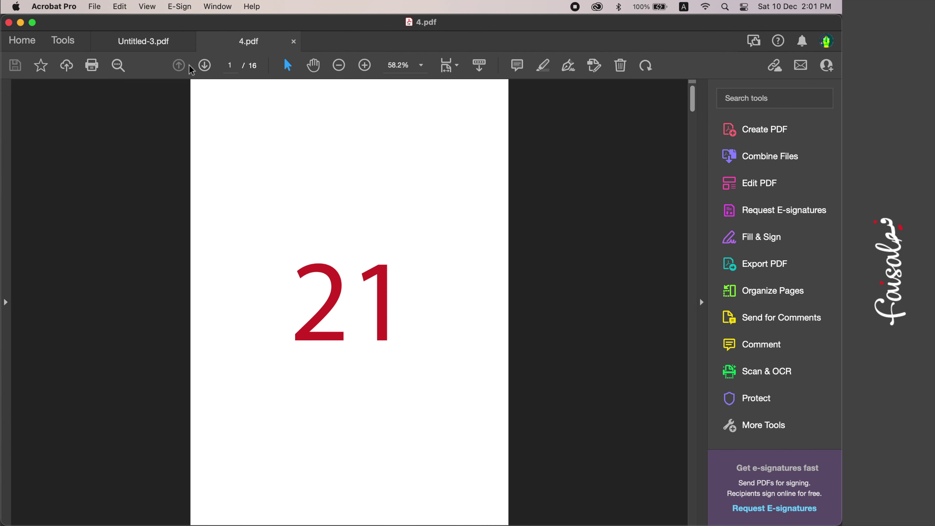
{"action": "left_click", "coordinate": [211, 67]}
{"action": "double_click", "coordinate": [211, 67]}
{"action": "left_click", "coordinate": [211, 67]}
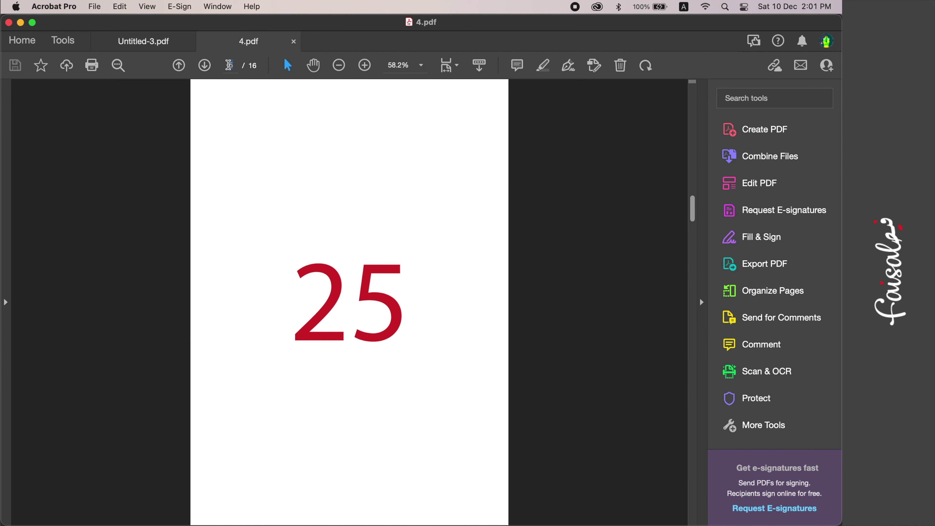
Step: Jump to page 16 of 4.pdf to check the last exported artboard, and return to Illustrator
{"action": "left_click", "coordinate": [232, 67]}
{"action": "type", "text": "16"}
{"action": "key", "text": "Return"}
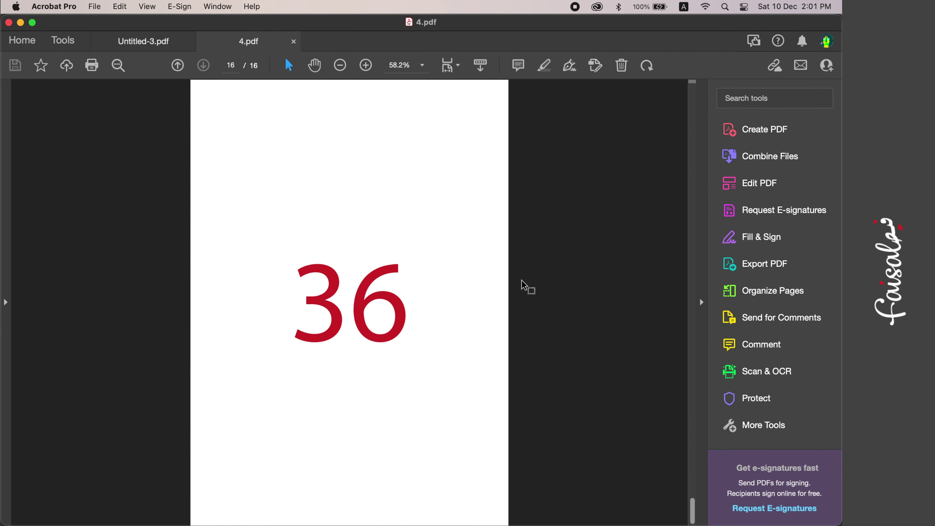
{"action": "key", "text": "super+Tab"}
{"action": "left_click", "coordinate": [383, 280]}
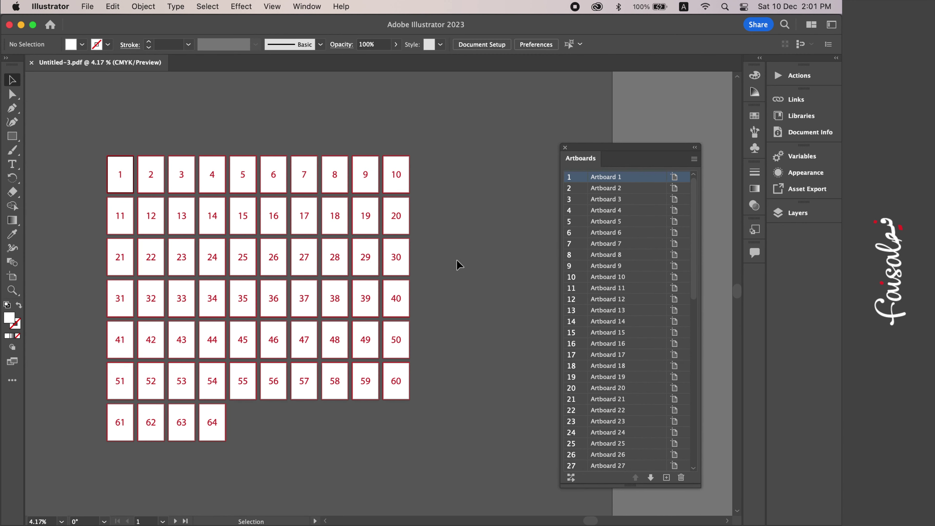